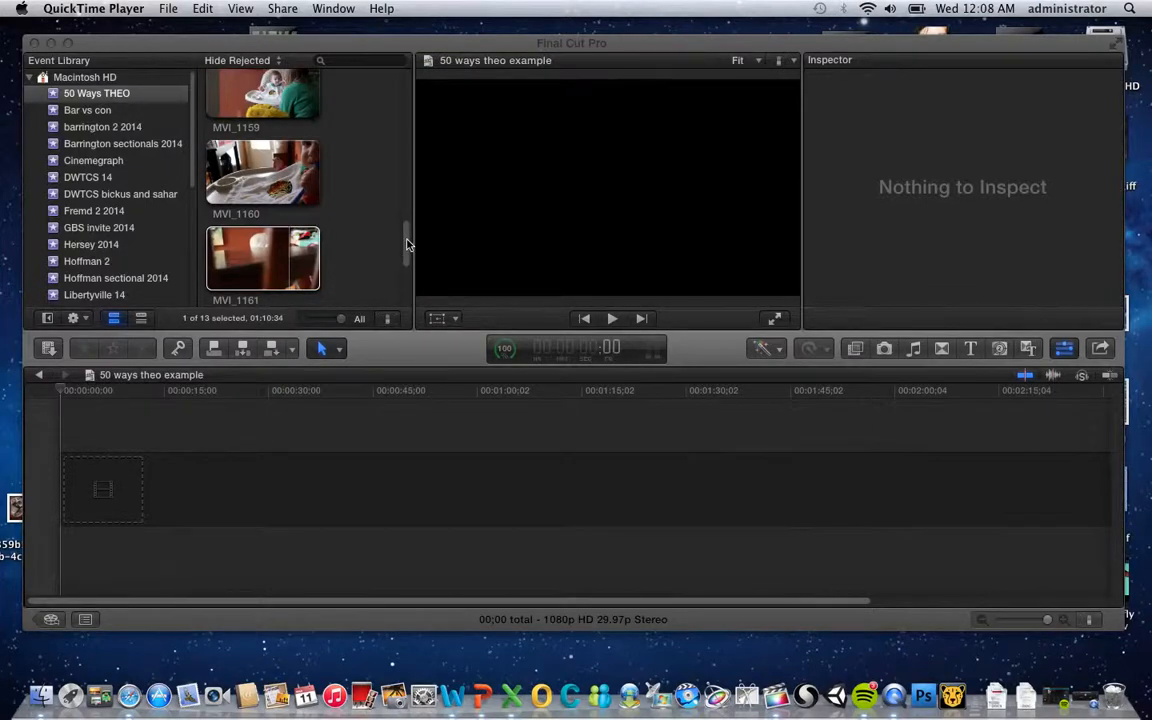
Add clip MVI_1160 from the 50 Ways THEO event to the empty timeline
left_click_drag(407, 244, 406, 224)
left_click(300, 258)
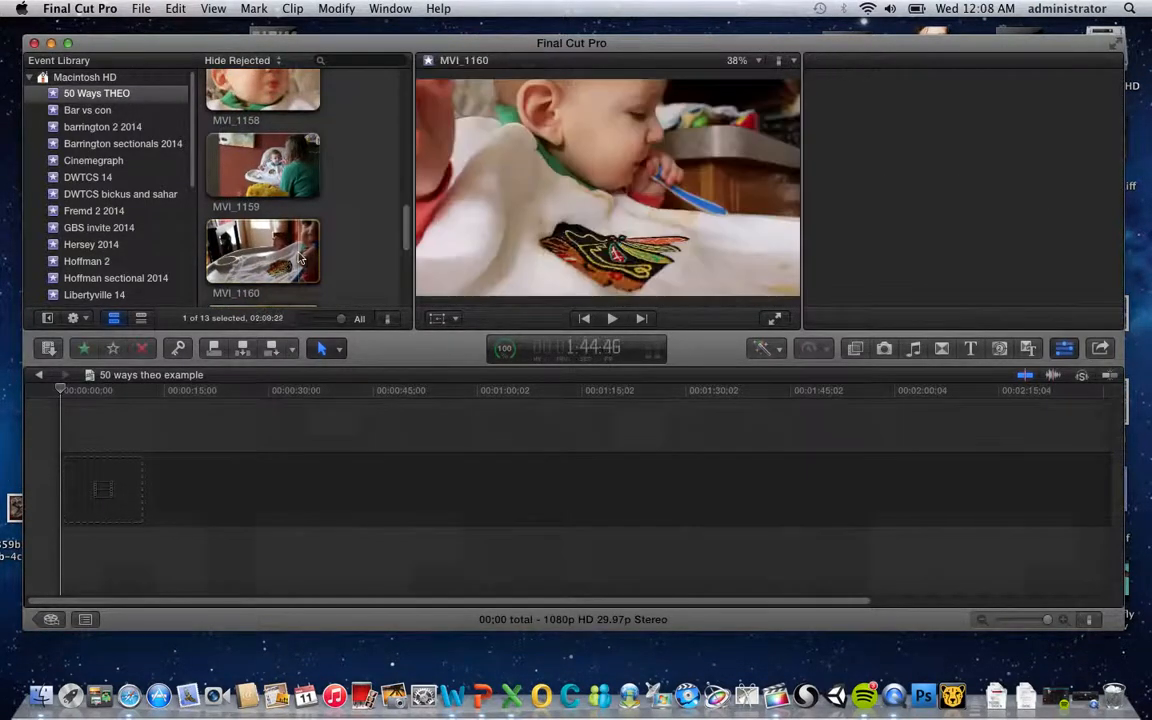
left_click_drag(300, 258, 197, 494)
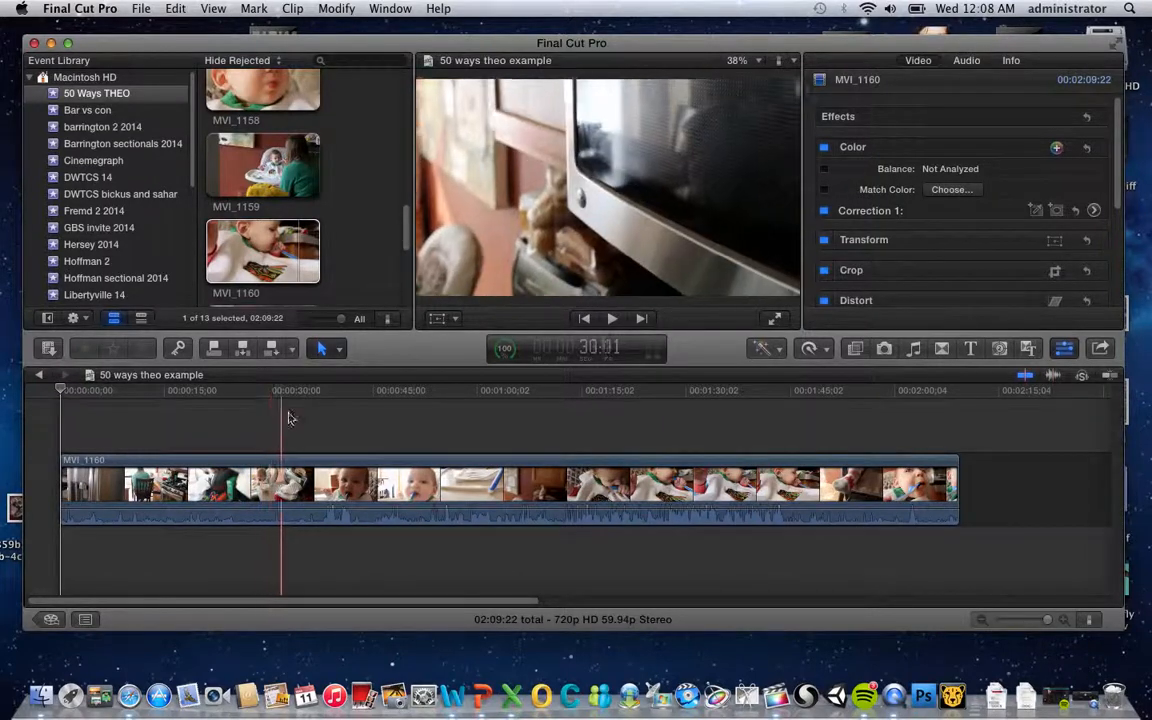
Cut the MVI_1160 clip with the Blade tool at 5:28, 15:18 and about 17:42 on the timeline
left_click(326, 349)
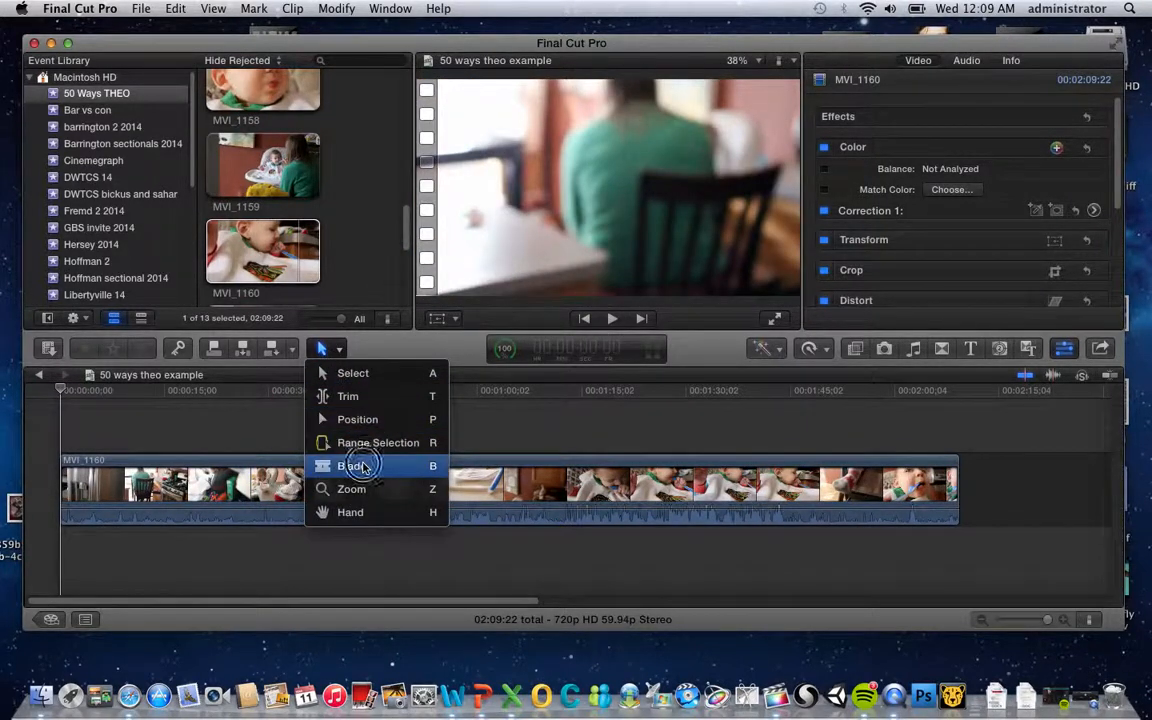
left_click(355, 466)
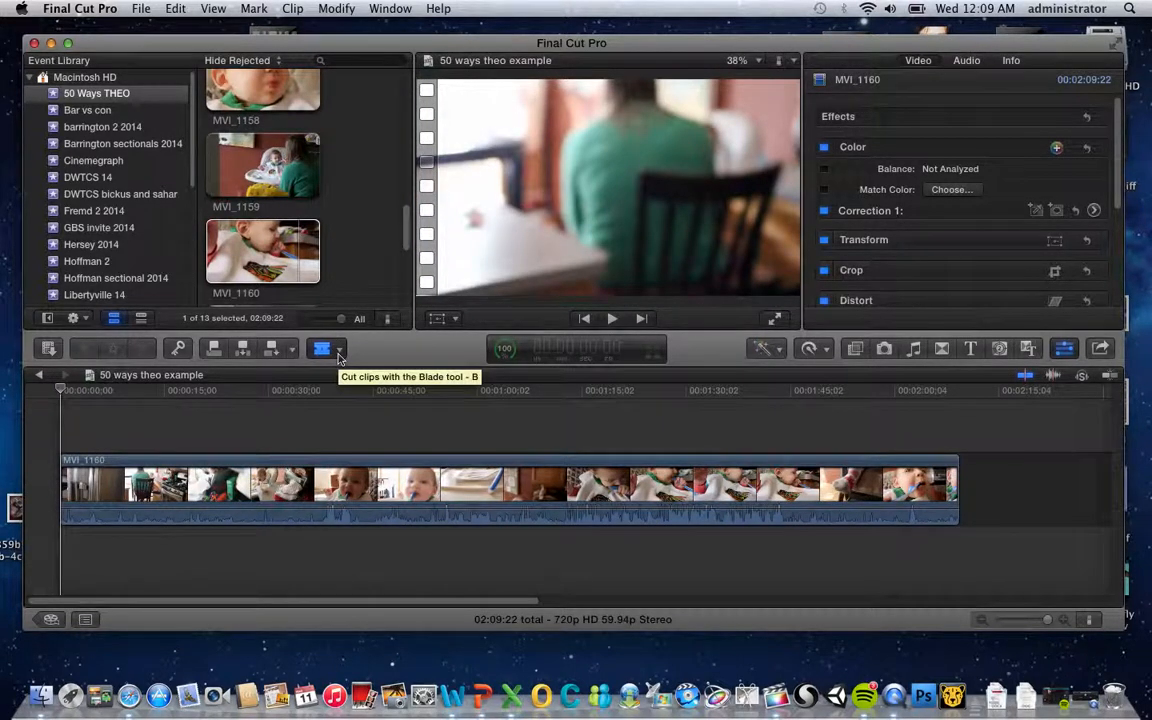
left_click(338, 352)
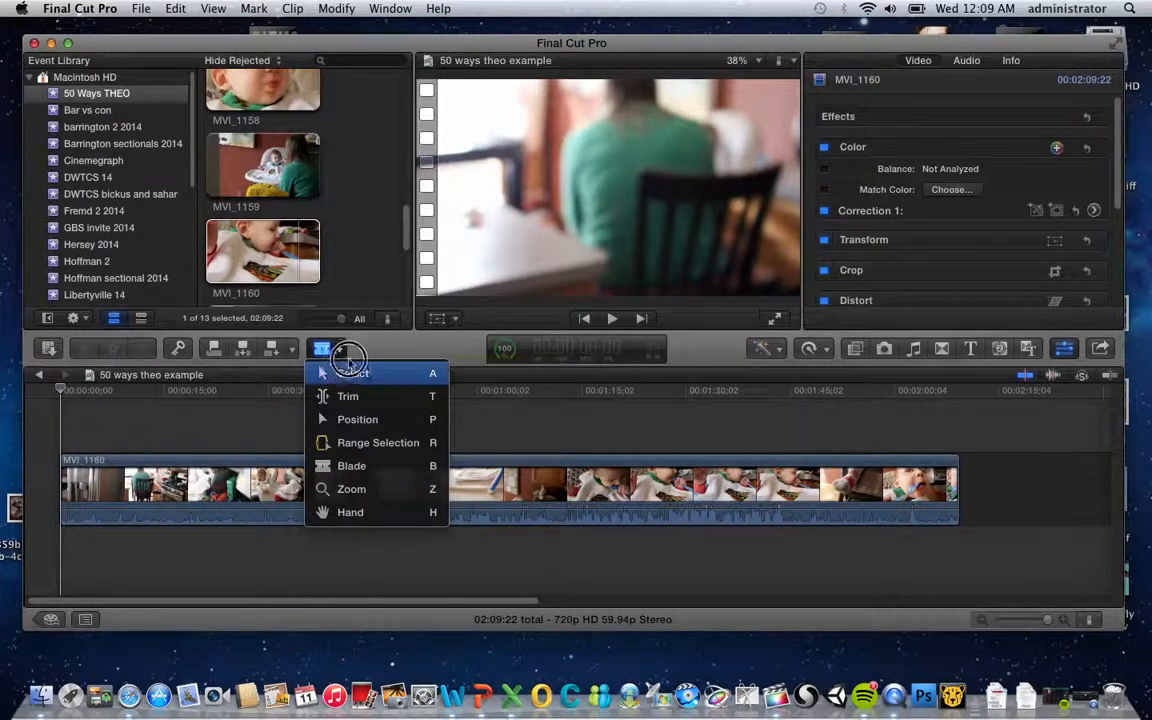
left_click(343, 374)
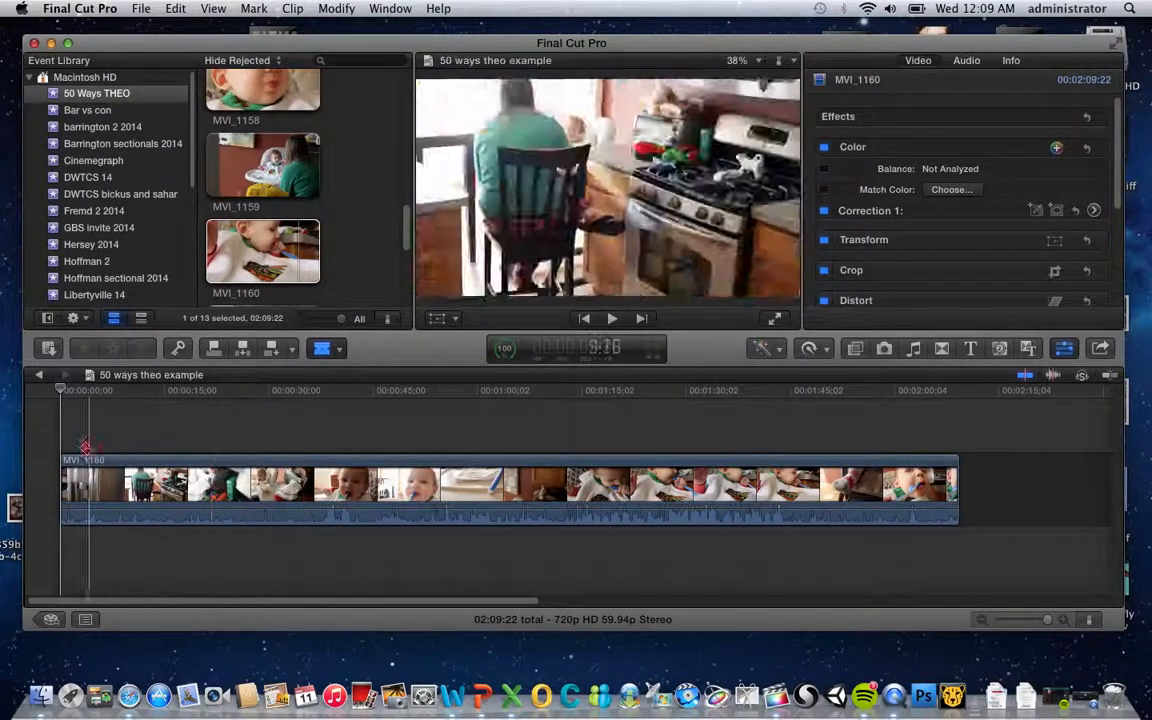
key("space")
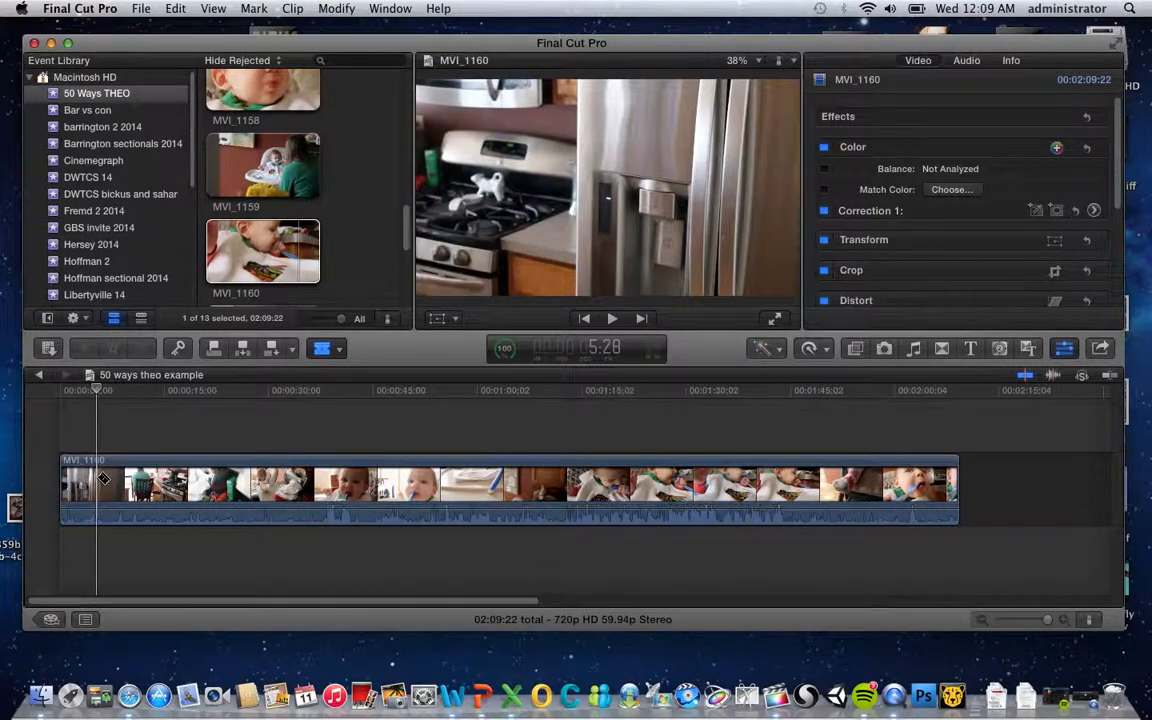
key("super+b")
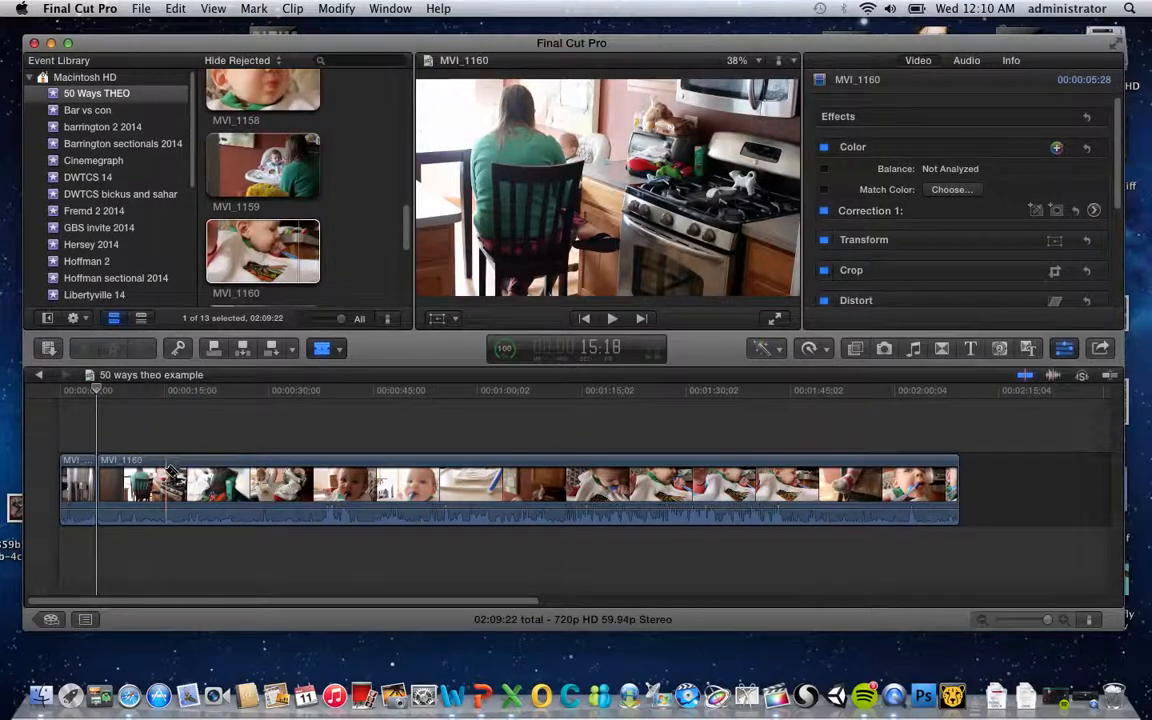
key("super+b")
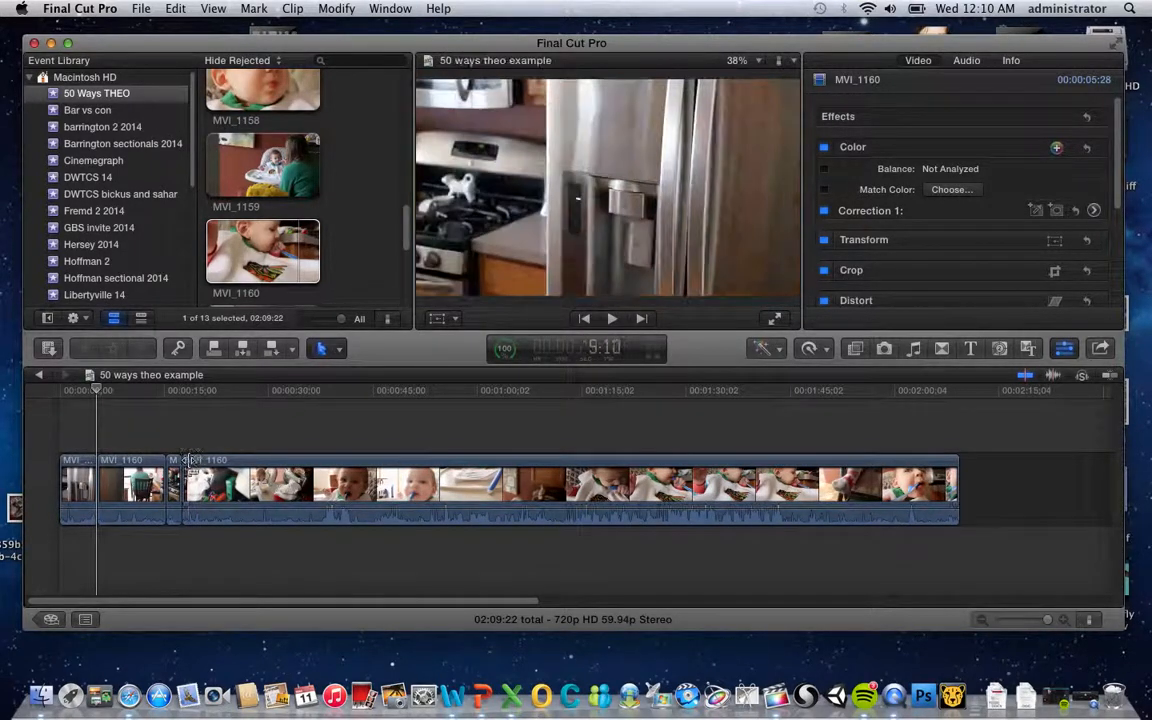
Delete the second segment of the MVI_1160 clip, the one between the 5:28 and 15:18 cuts
left_click(124, 470)
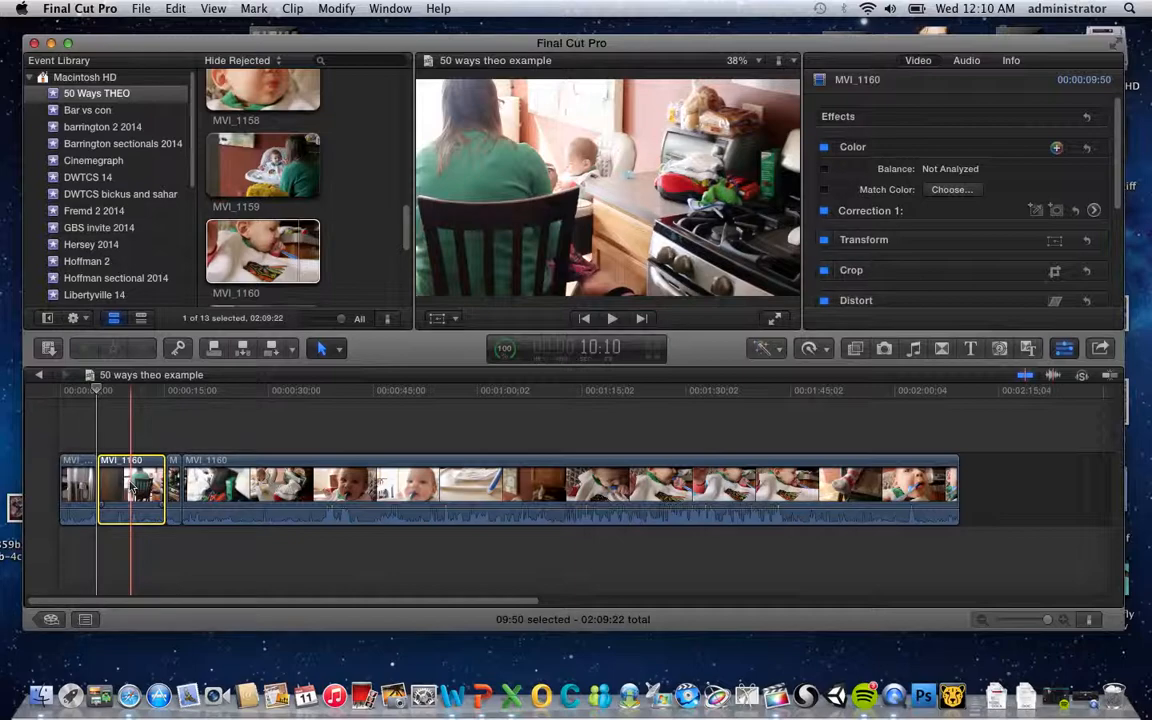
left_click(163, 423)
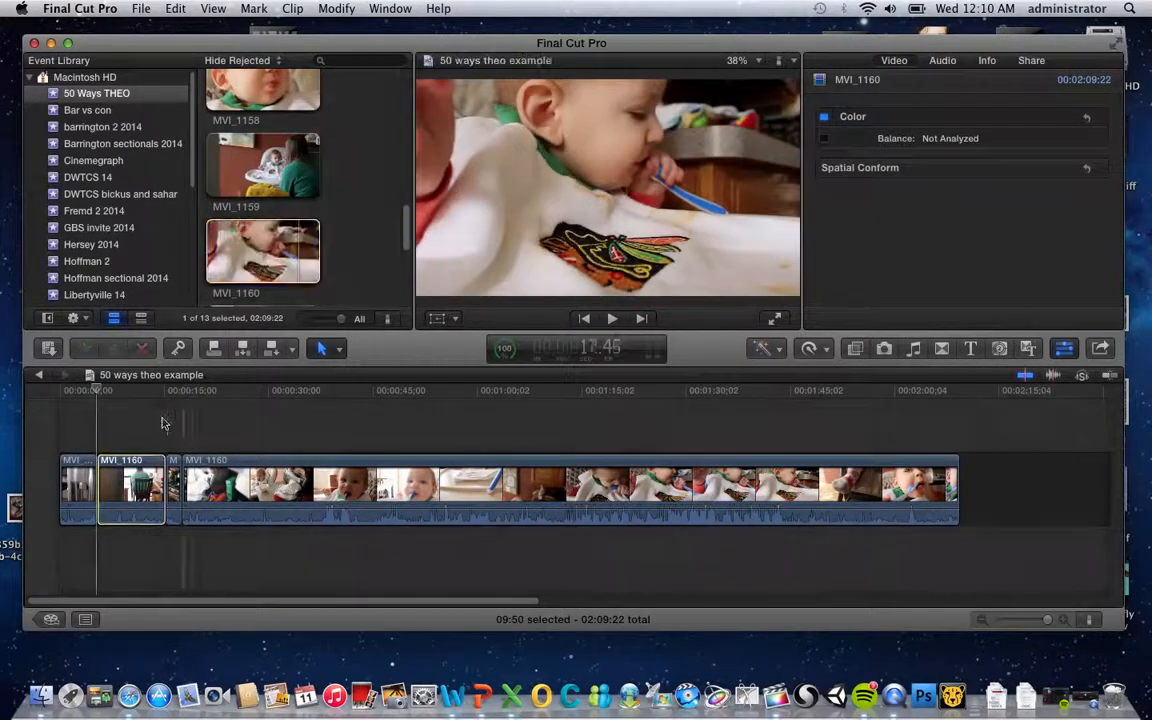
left_click(131, 487)
key("Delete")
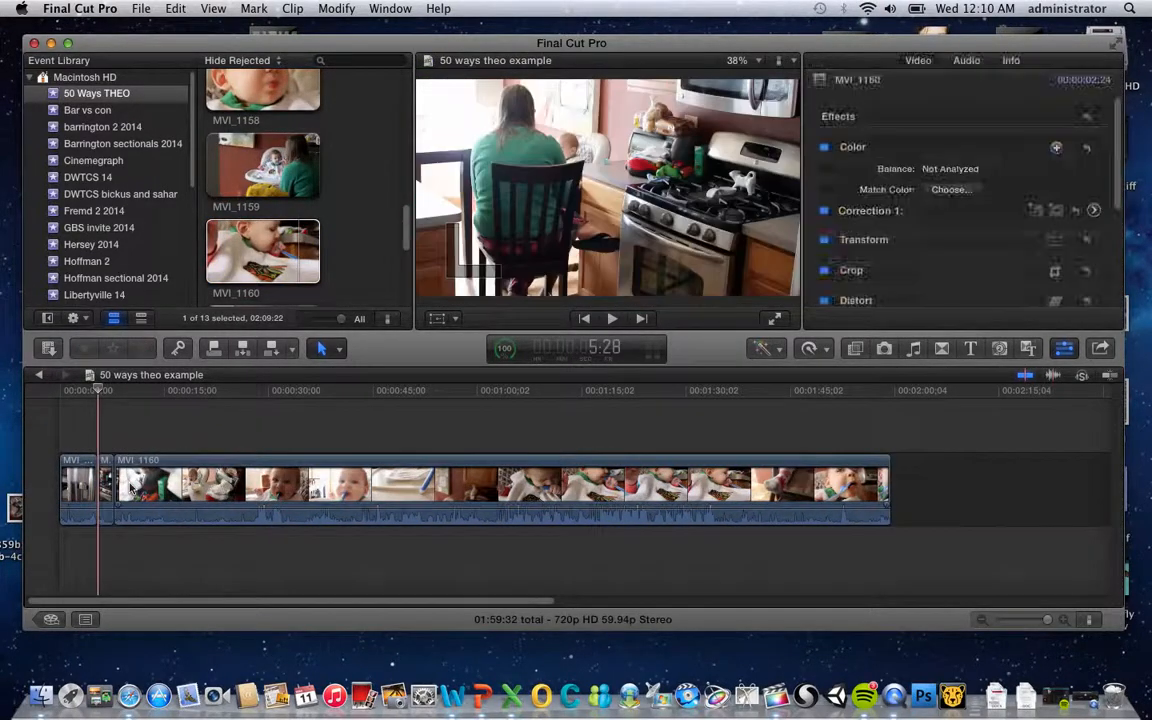
Cut the long last clip at about 13:34 with the Blade tool and delete the piece just before the cut
left_click_drag(86, 388, 111, 404)
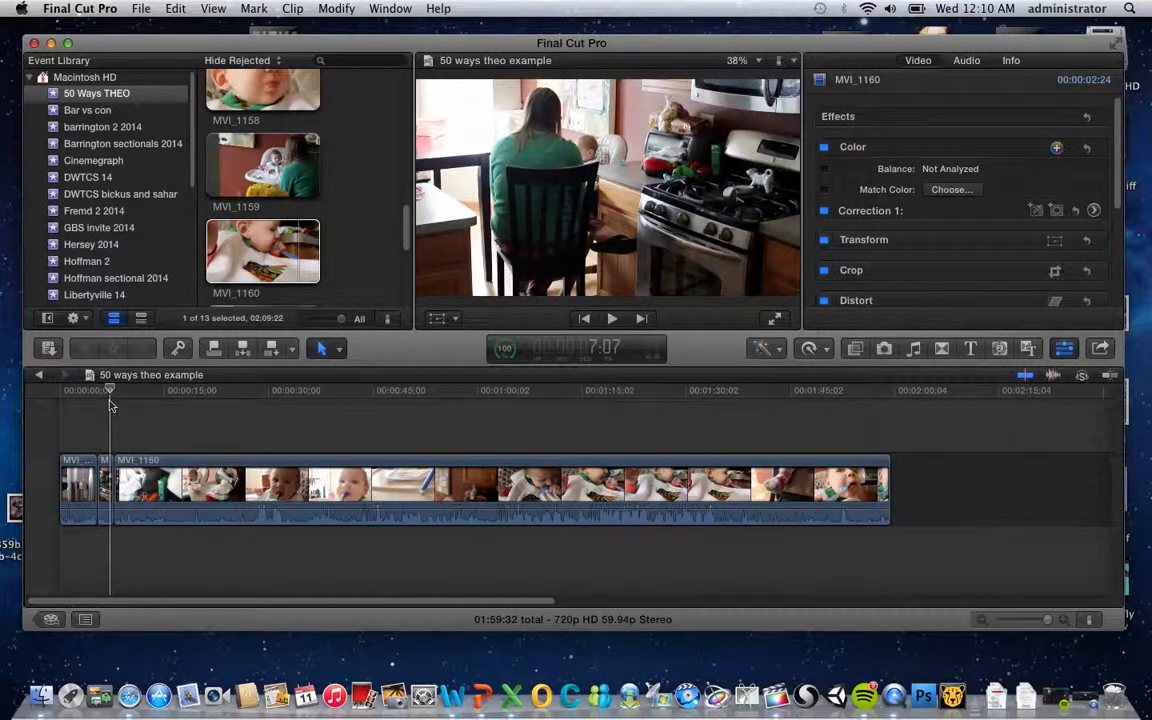
left_click_drag(109, 392, 155, 397)
key("b")
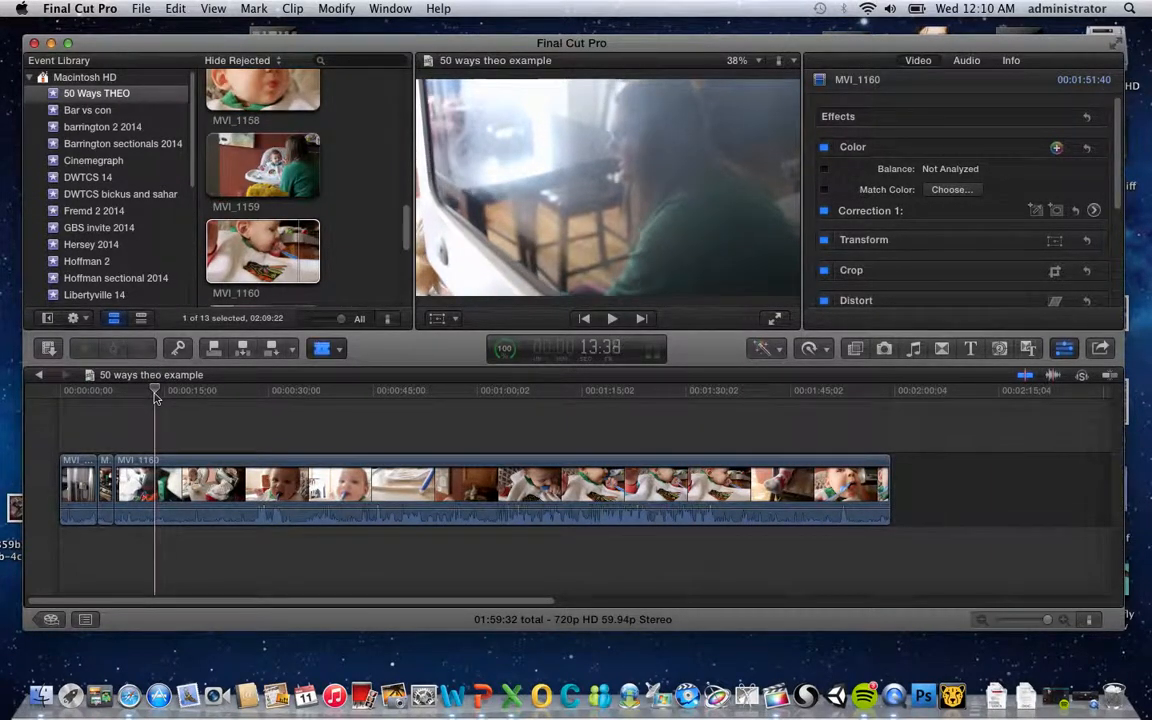
left_click(157, 470)
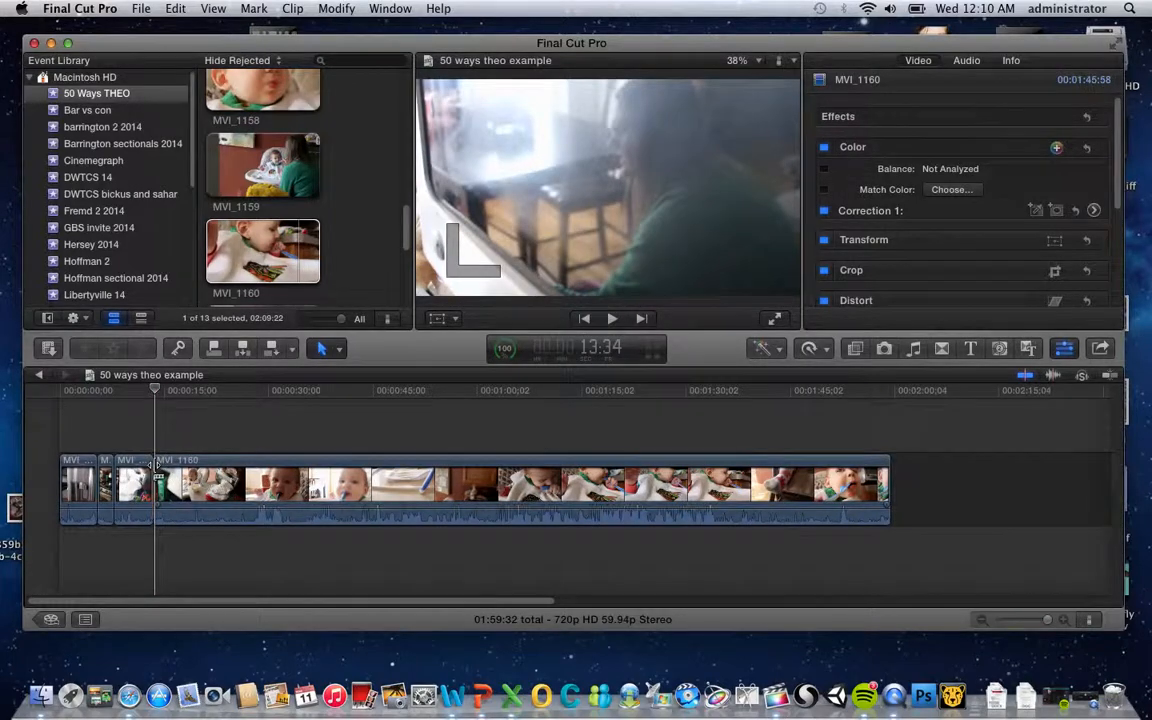
key("a")
left_click(117, 478)
key("Delete")
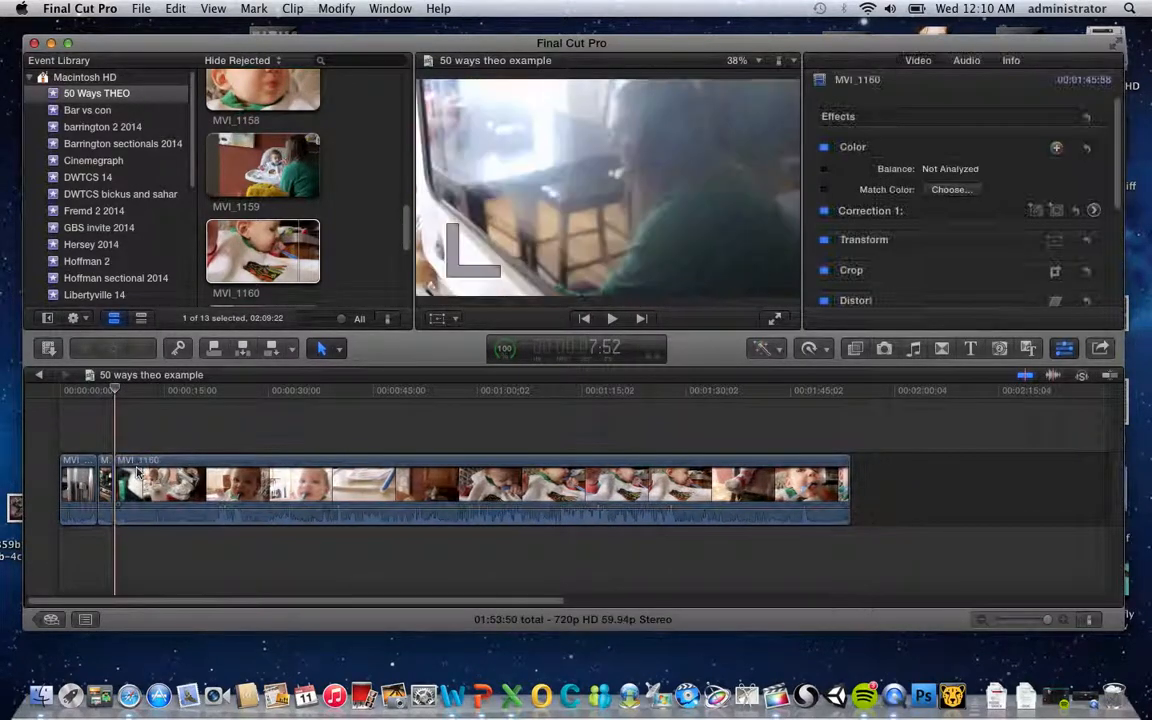
Blade the long last clip at about 11.5, 14 and 15.5 seconds and delete the piece between the first two cuts
left_click(128, 433)
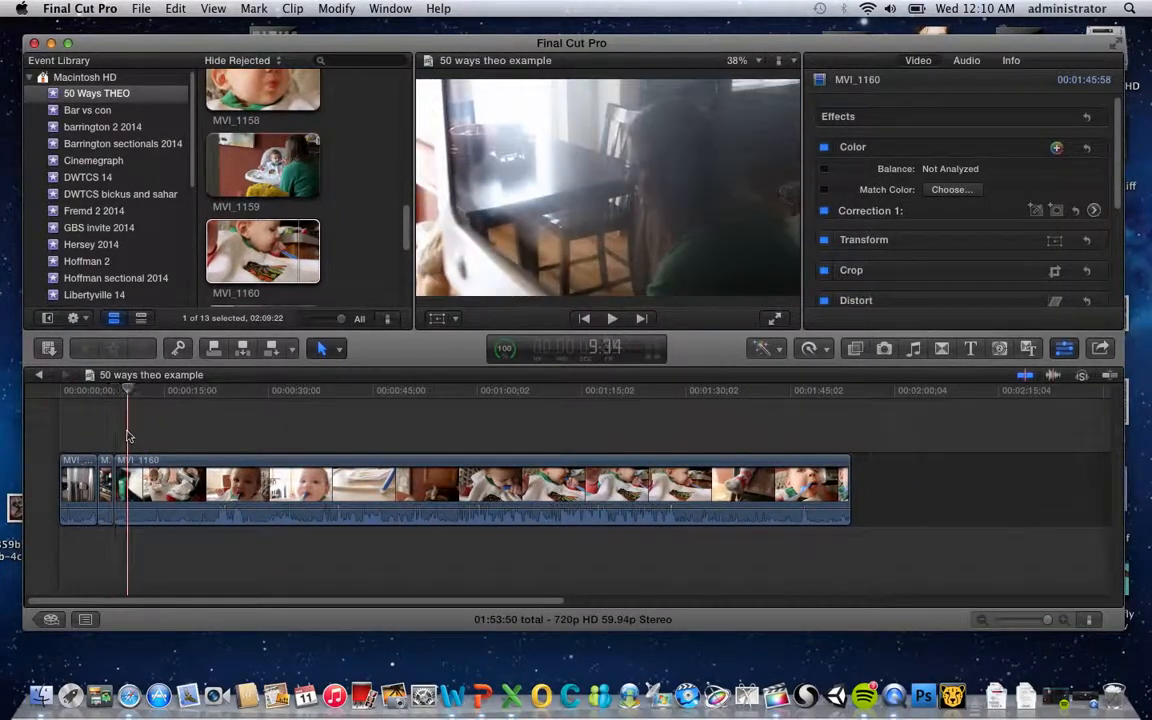
left_click(173, 438)
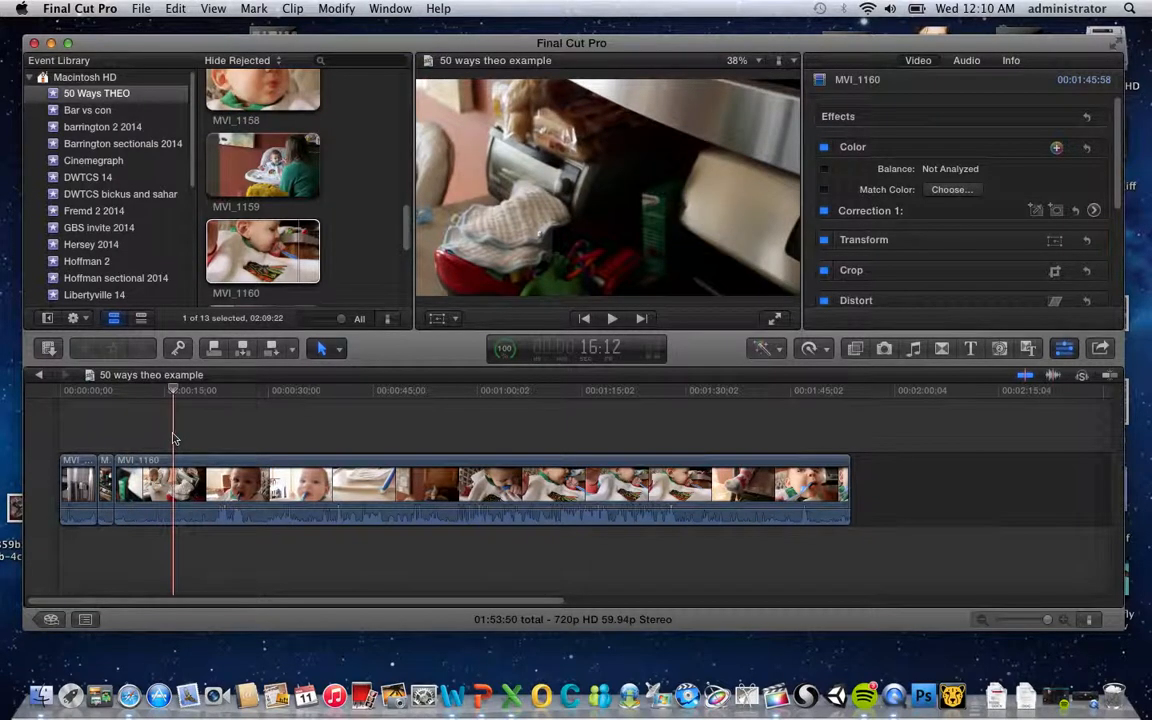
key("b")
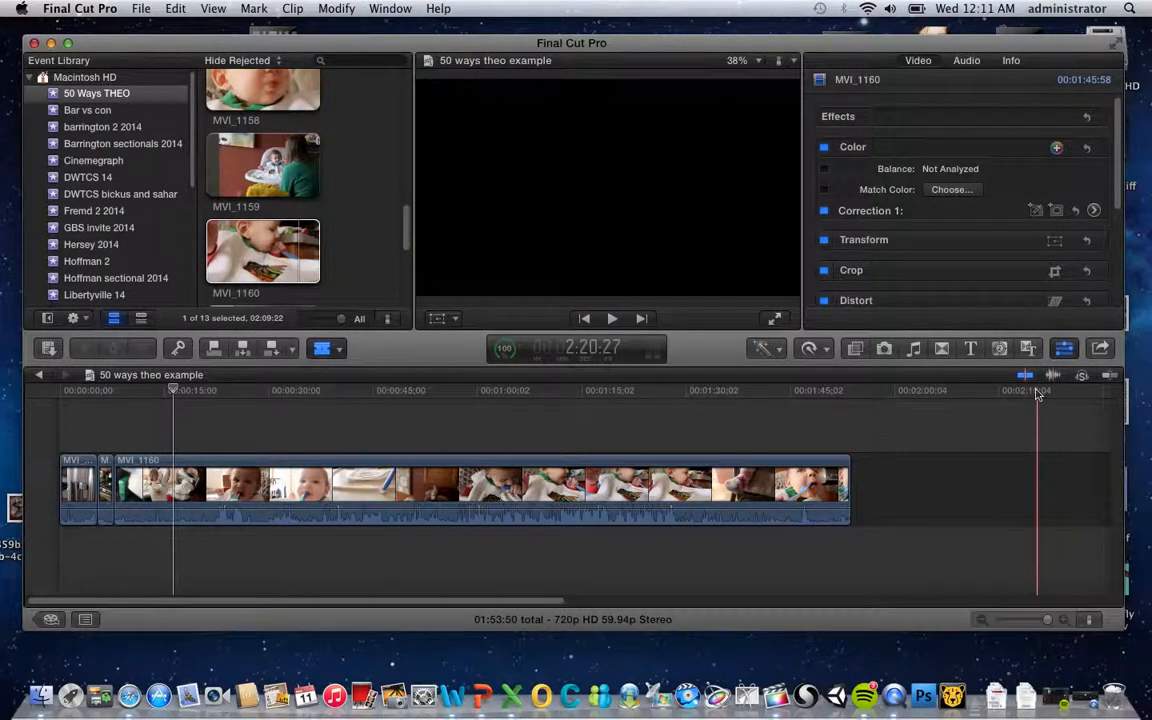
left_click(1027, 377)
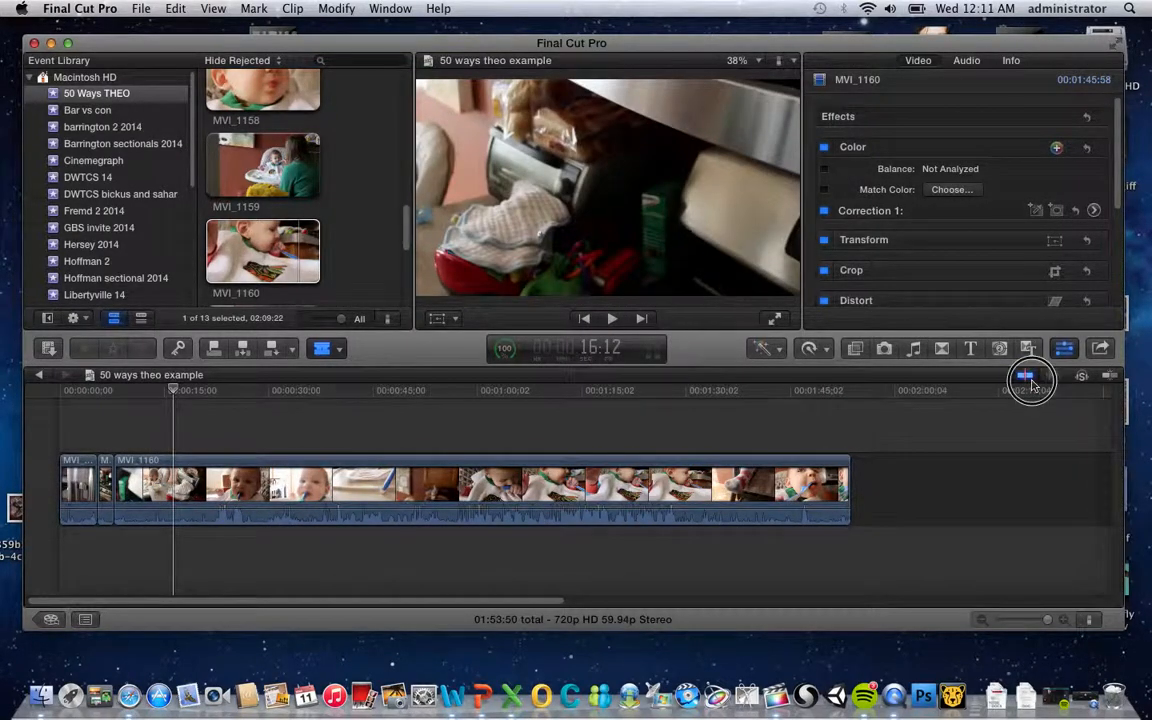
left_click(1053, 377)
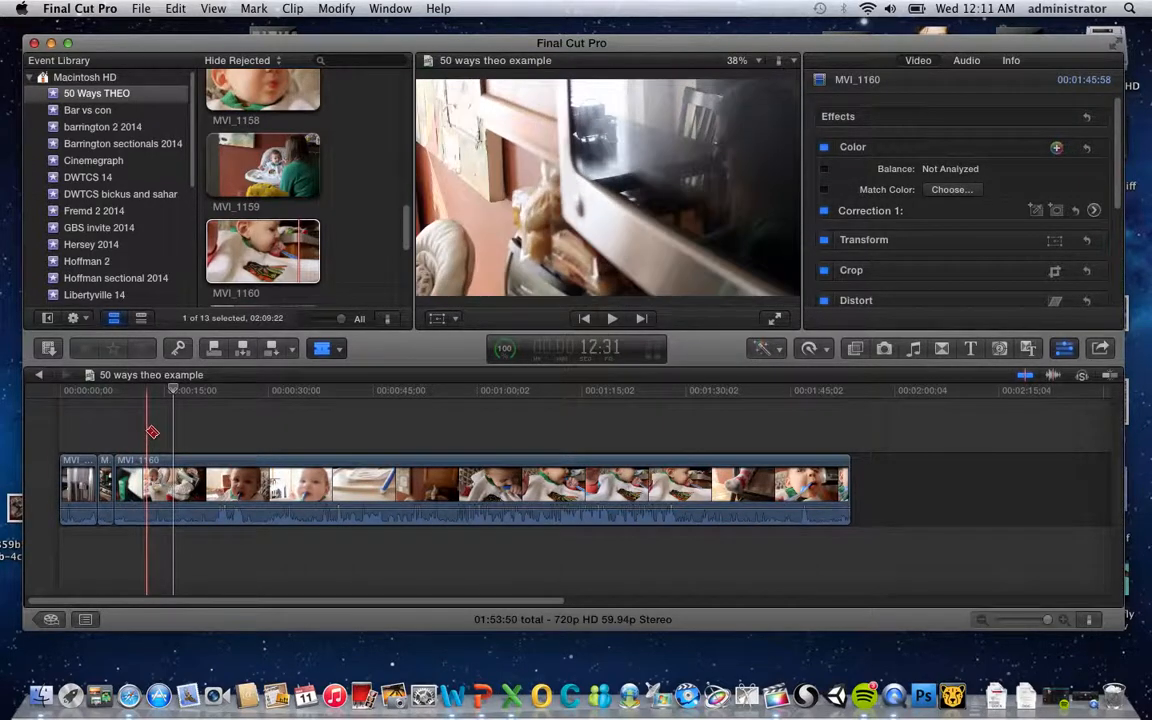
left_click(145, 432)
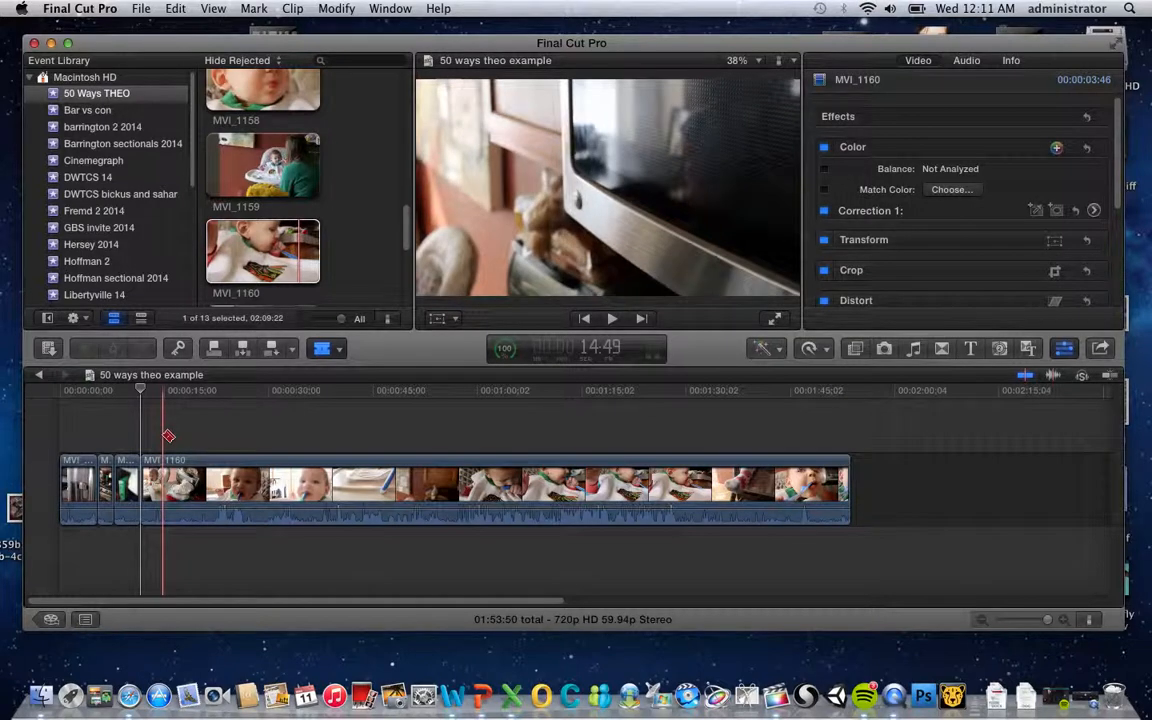
left_click(160, 474)
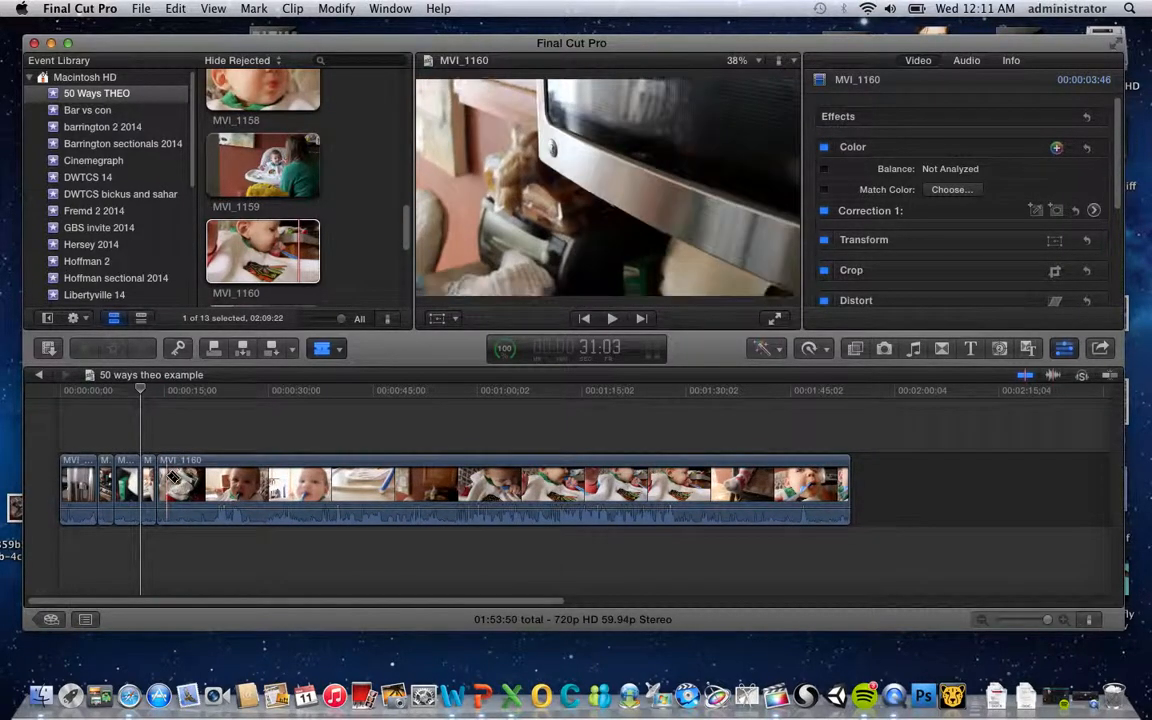
left_click(166, 478)
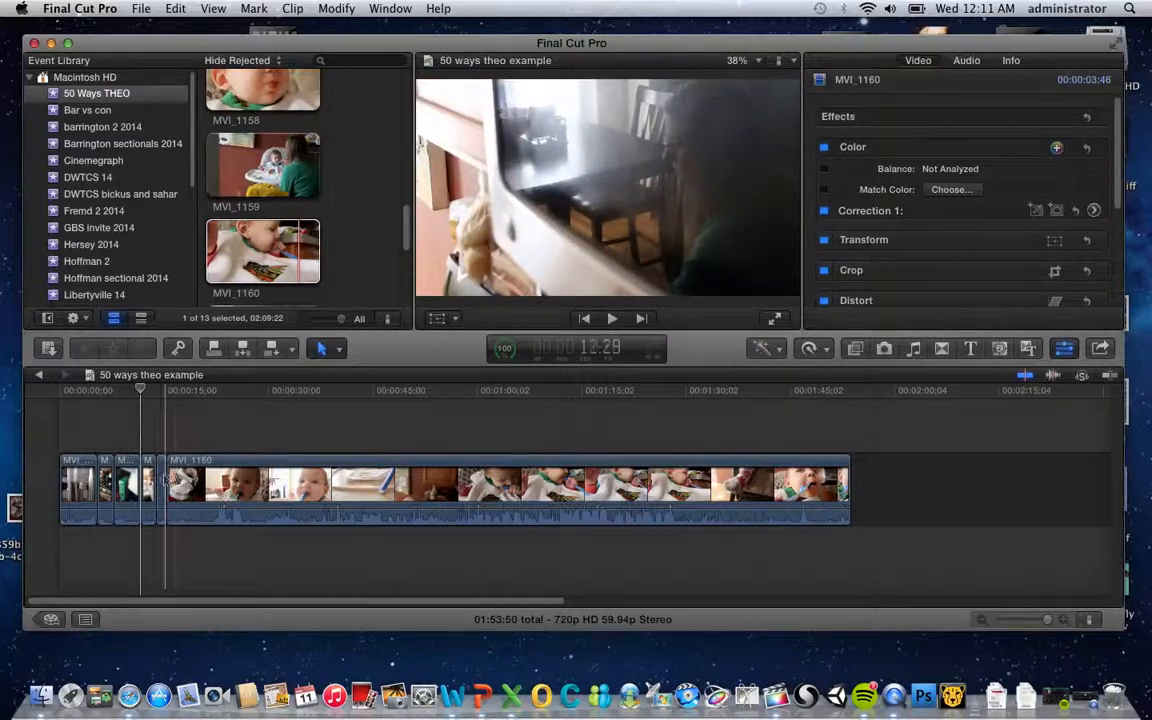
left_click(149, 483)
key("Delete")
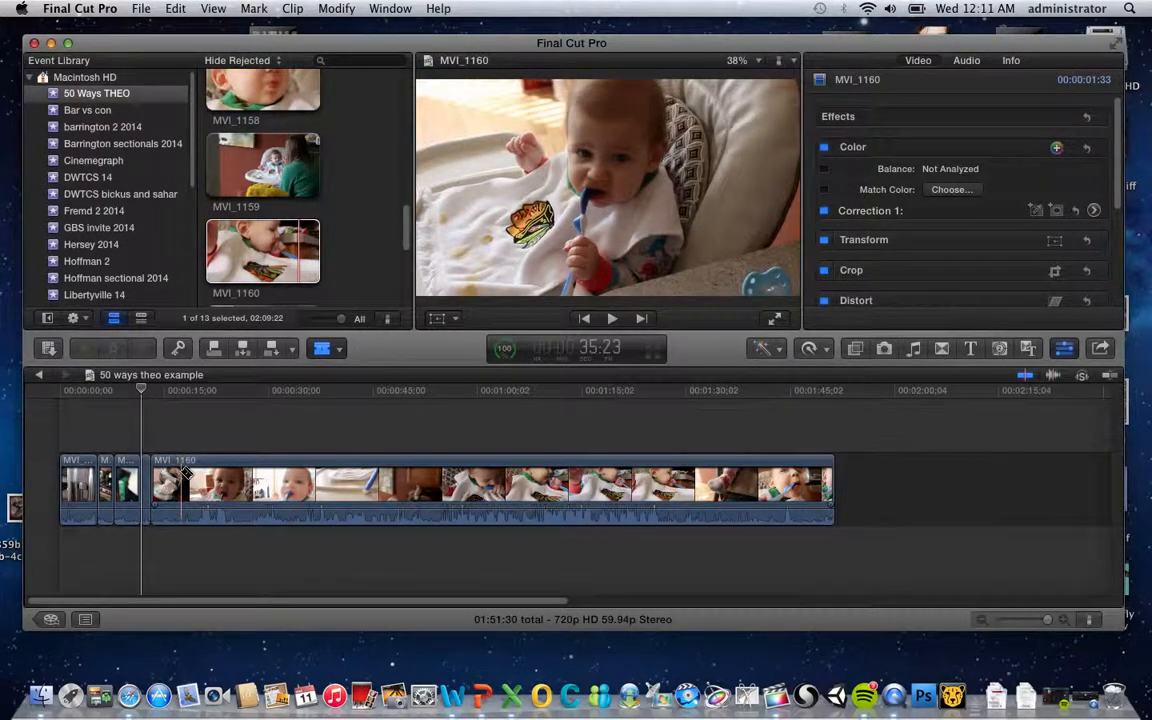
Cut the long last clip at about 17.5 seconds and delete the piece just before the cut
left_click(185, 473)
key("a")
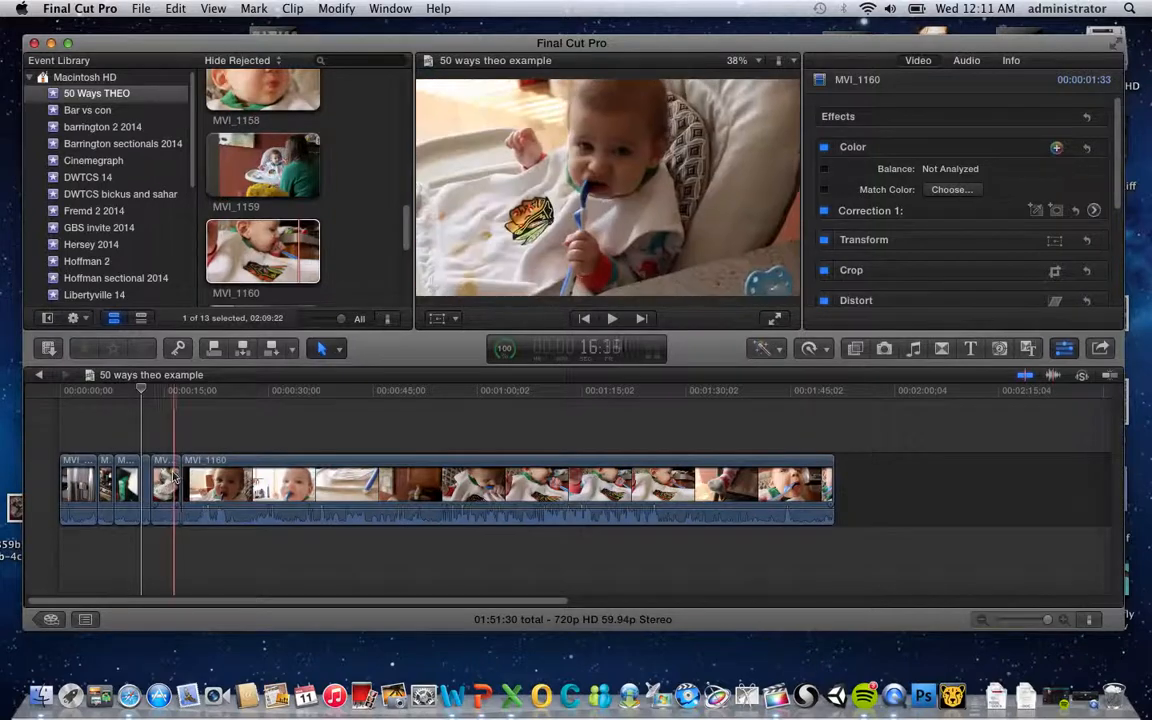
left_click(168, 478)
key("Delete")
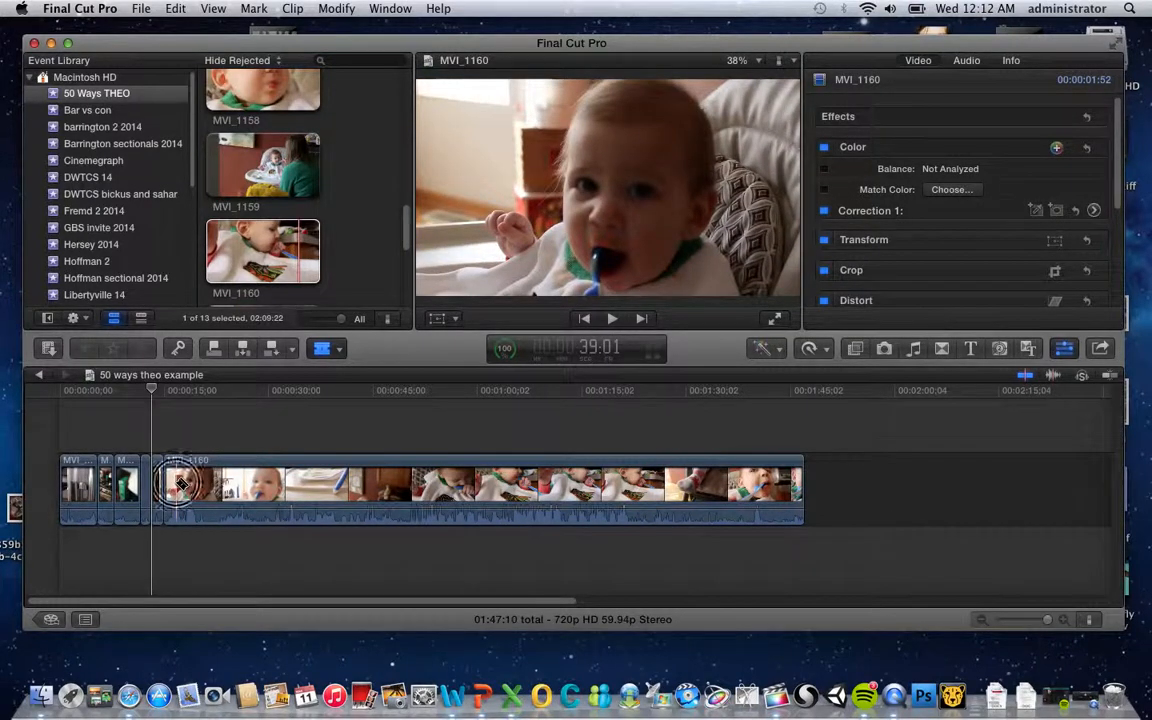
Cut out the stretch from about 15 to 17 seconds and split the remaining long clip at about 21.5 seconds
left_click(180, 484)
left_click(171, 488)
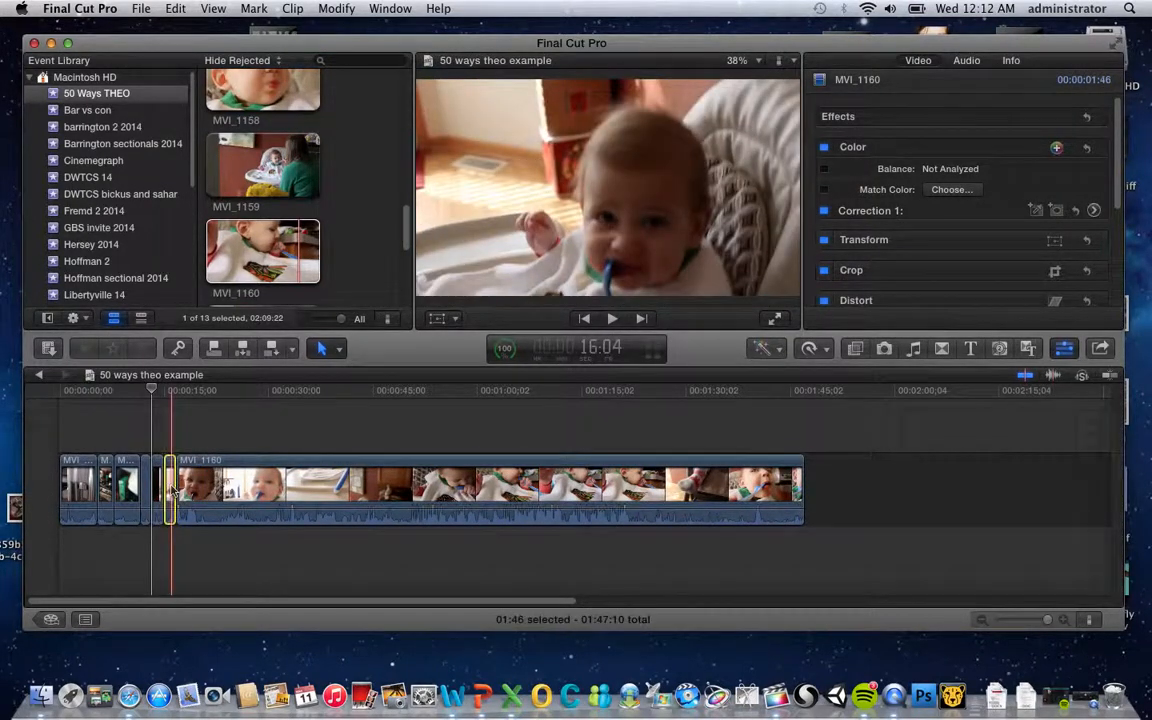
key("Delete")
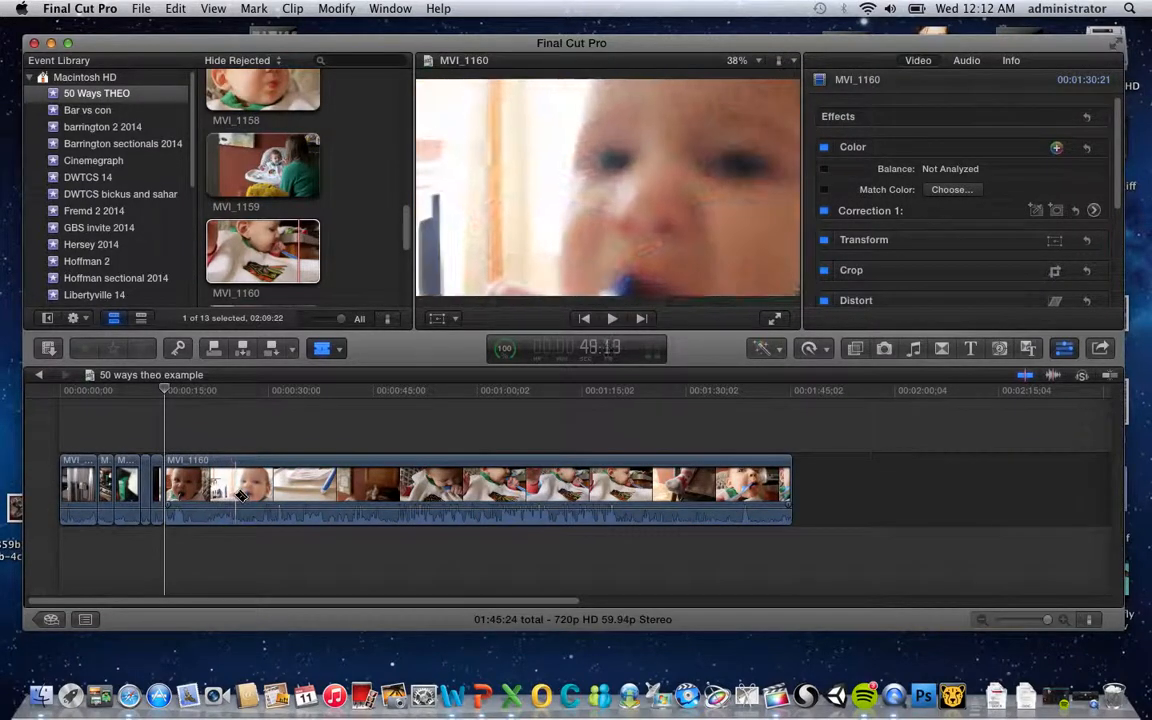
left_click(212, 496)
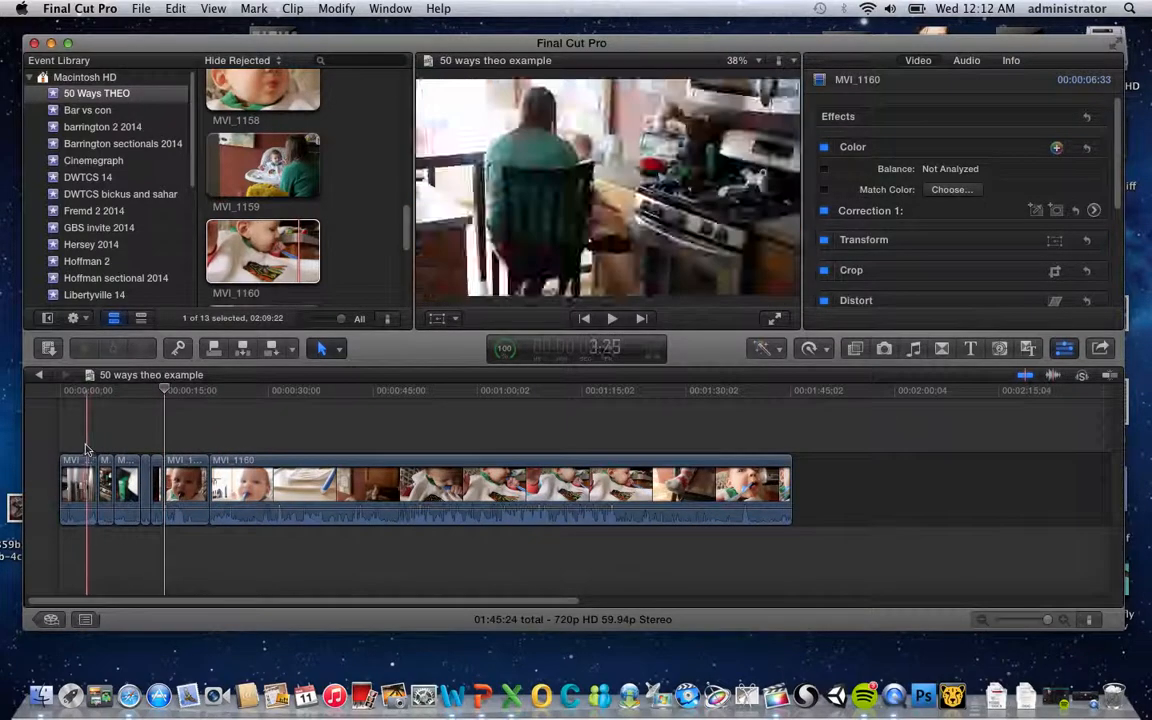
Detach the audio from the first clip on the timeline and delete the detached audio
left_click(81, 478)
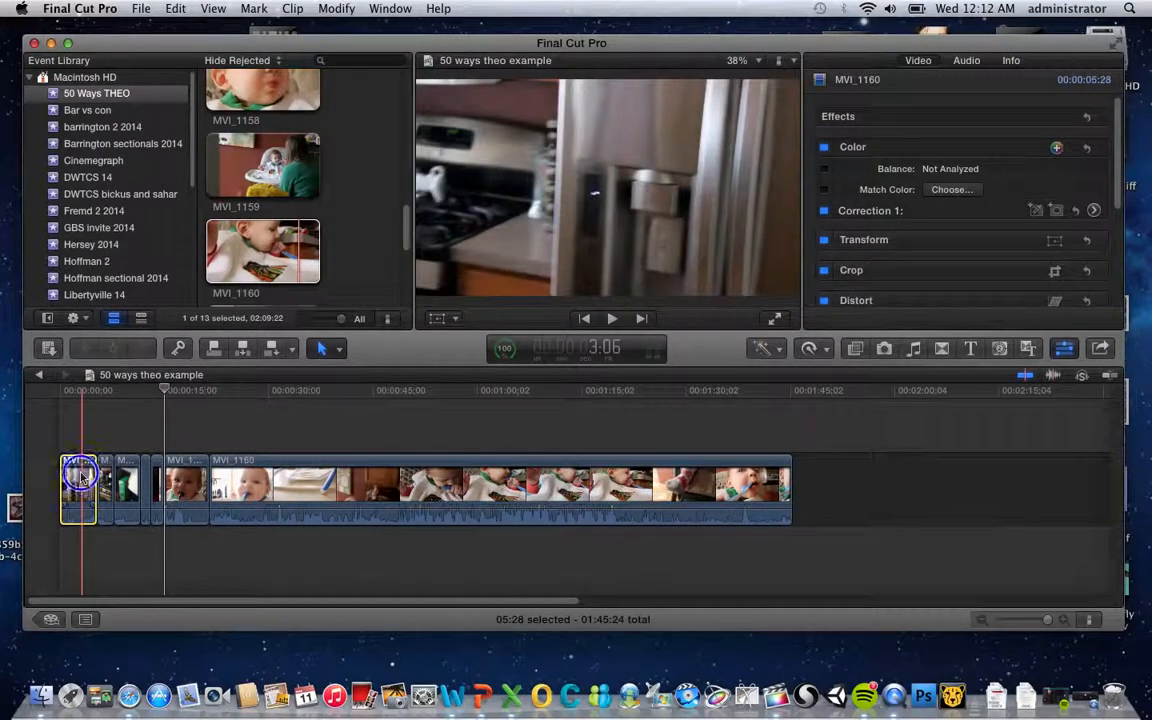
right_click(81, 476)
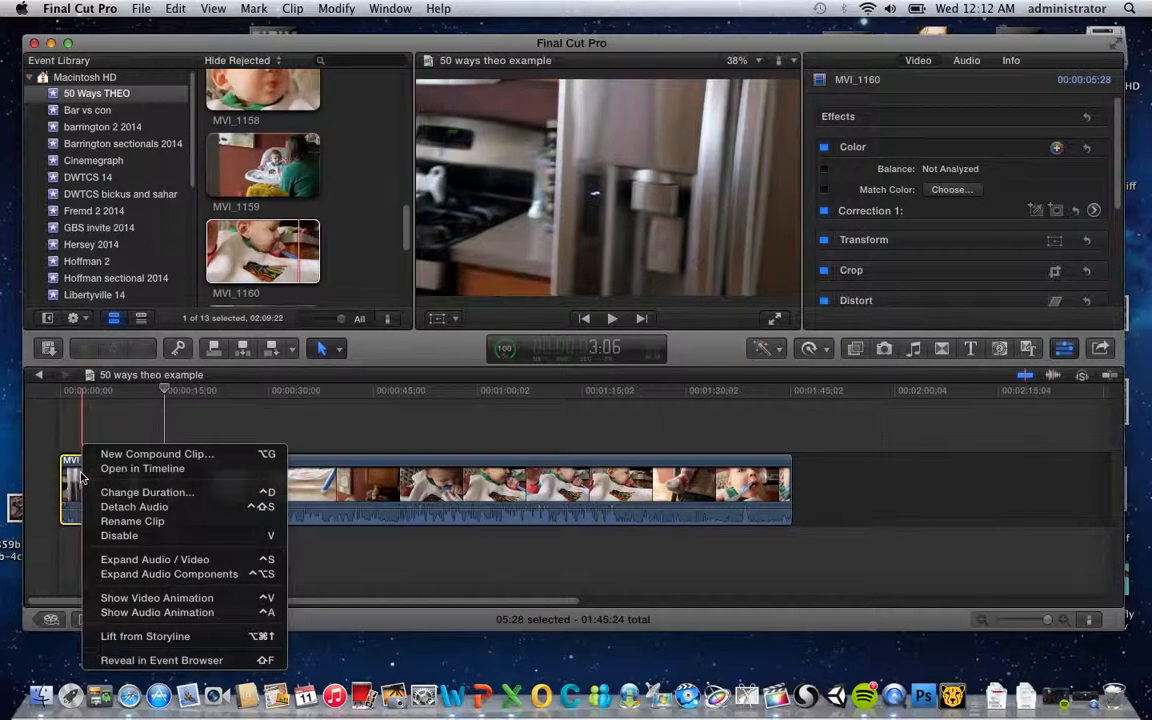
left_click(135, 507)
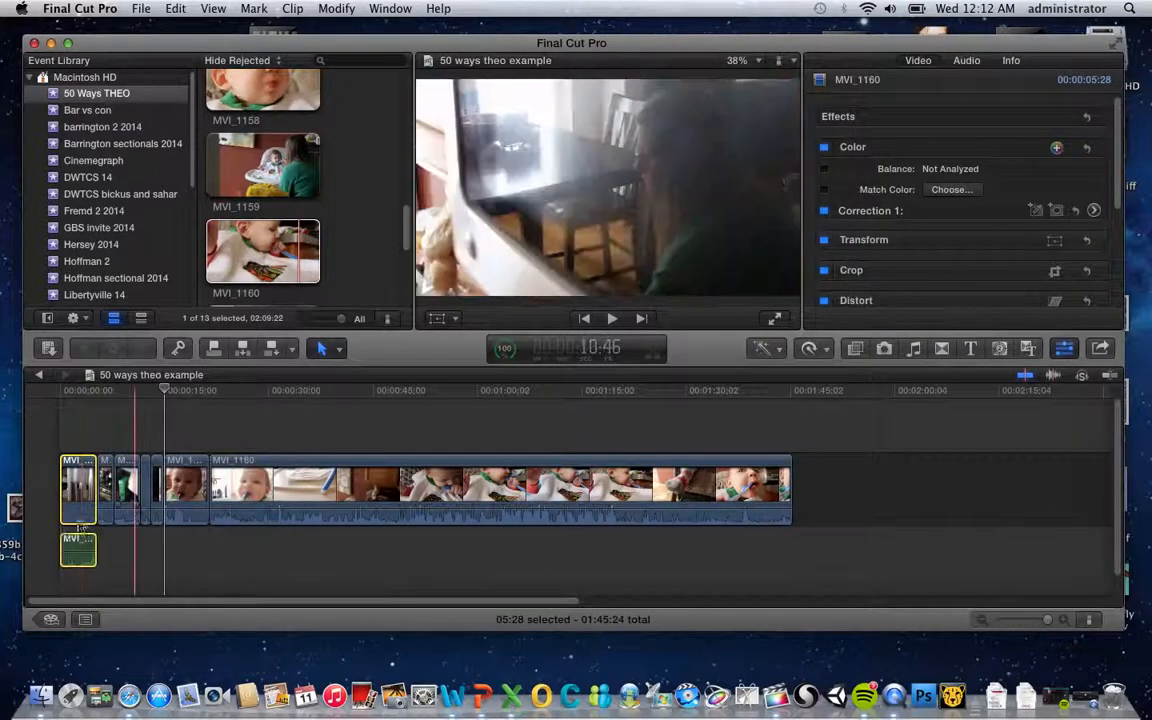
left_click(140, 557)
left_click(86, 550)
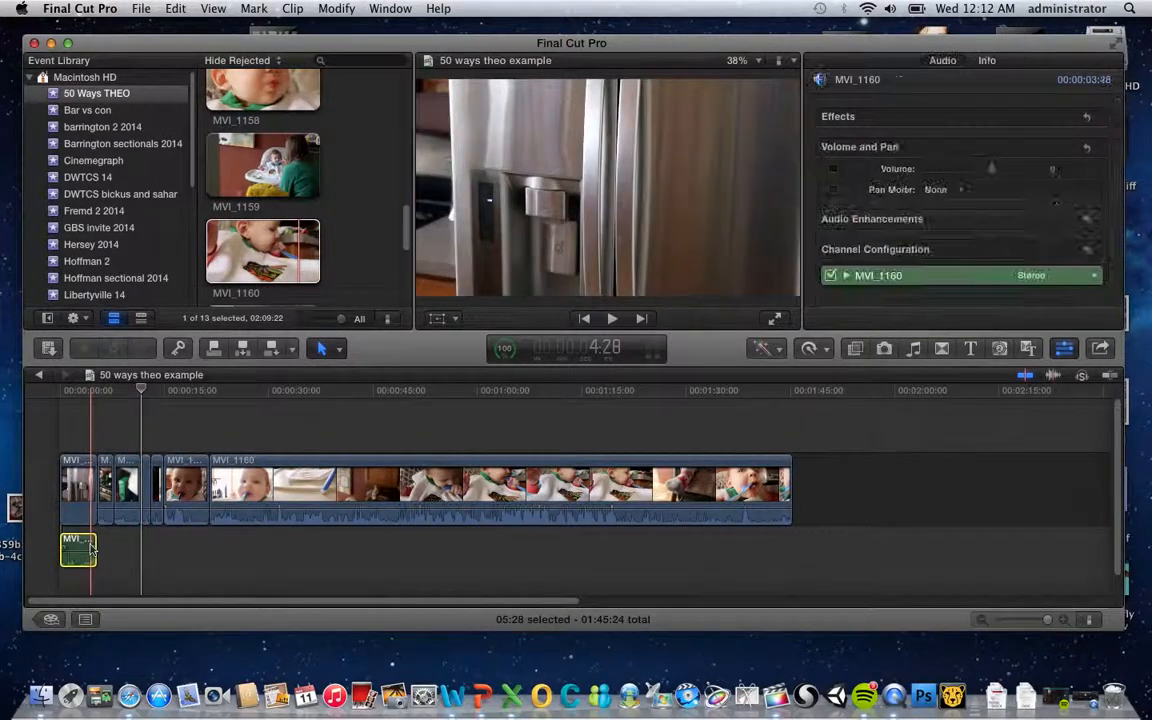
key("Delete")
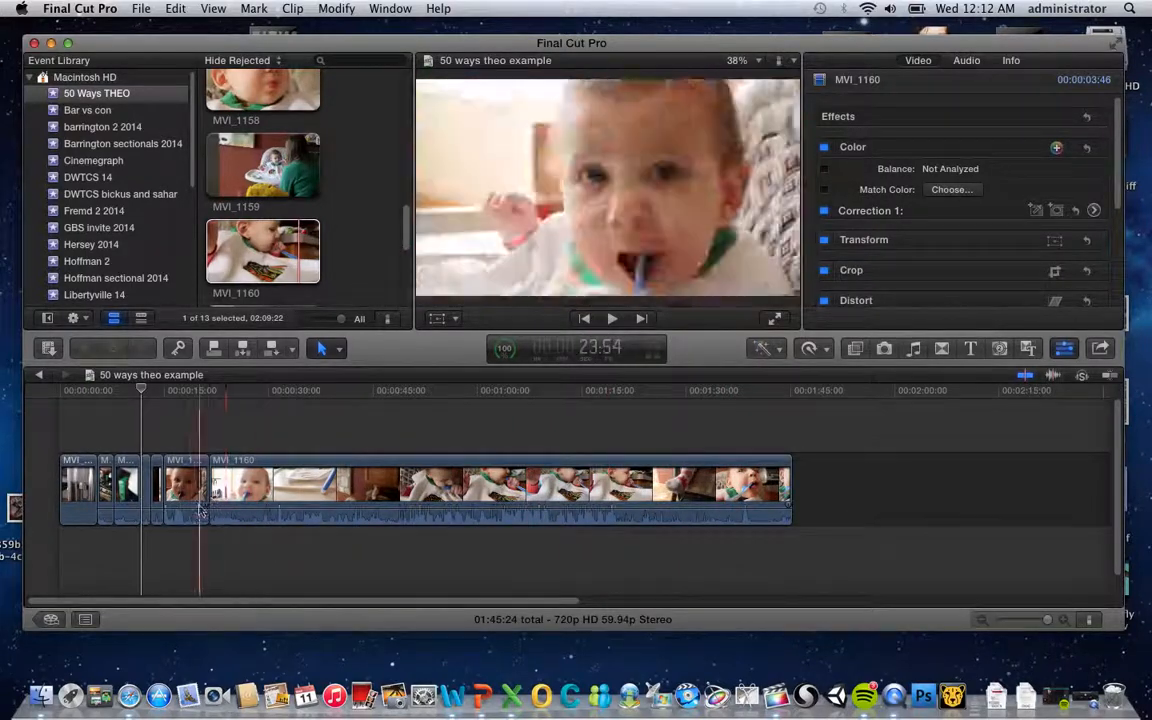
Detach the audio from all the MVI_1160 clips that follow the first clip on the timeline
left_click(108, 490)
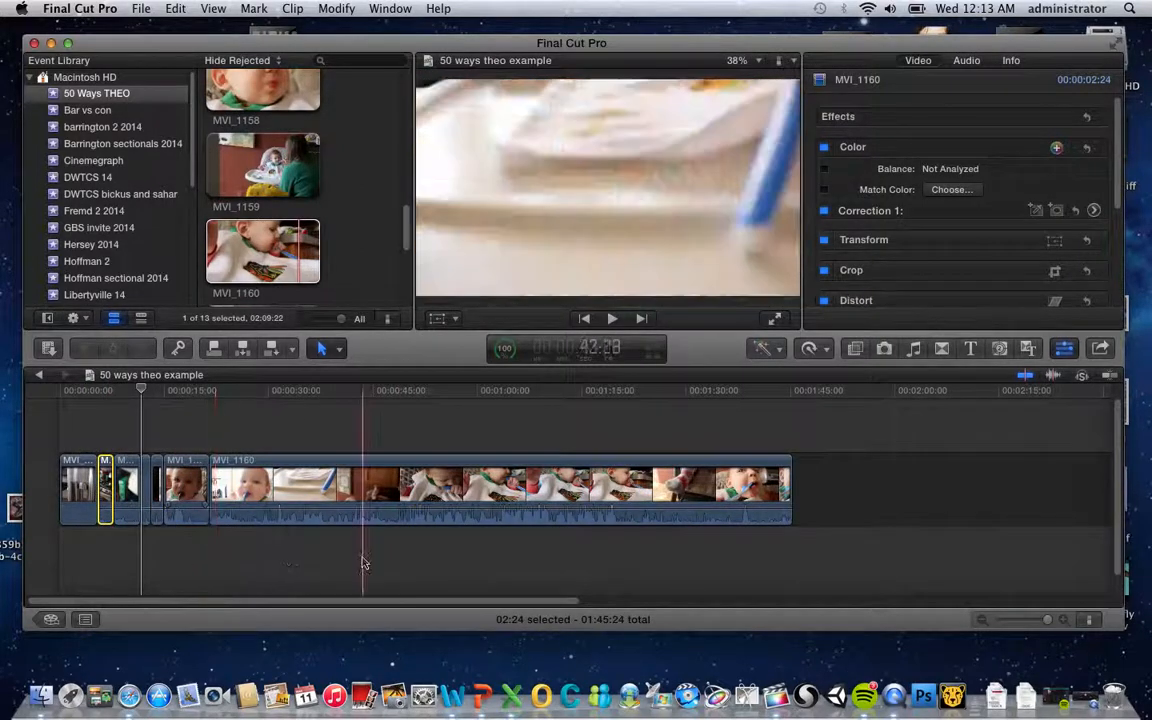
left_click_drag(361, 557, 104, 492)
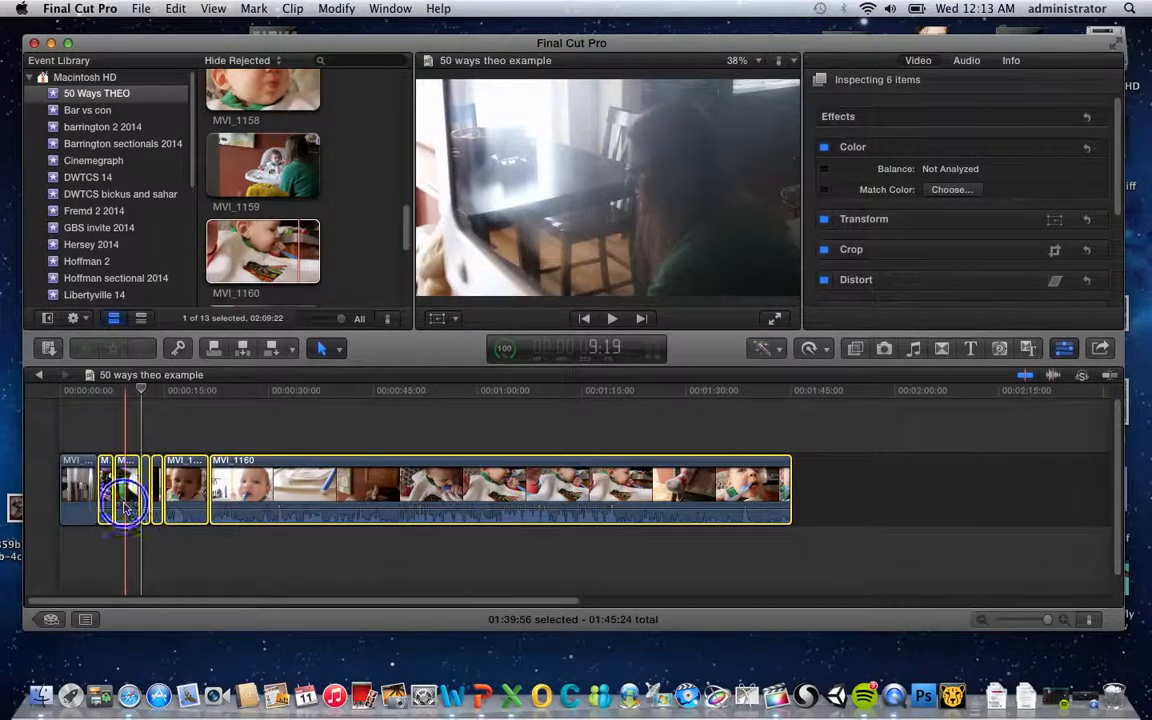
right_click(124, 507)
left_click(154, 507)
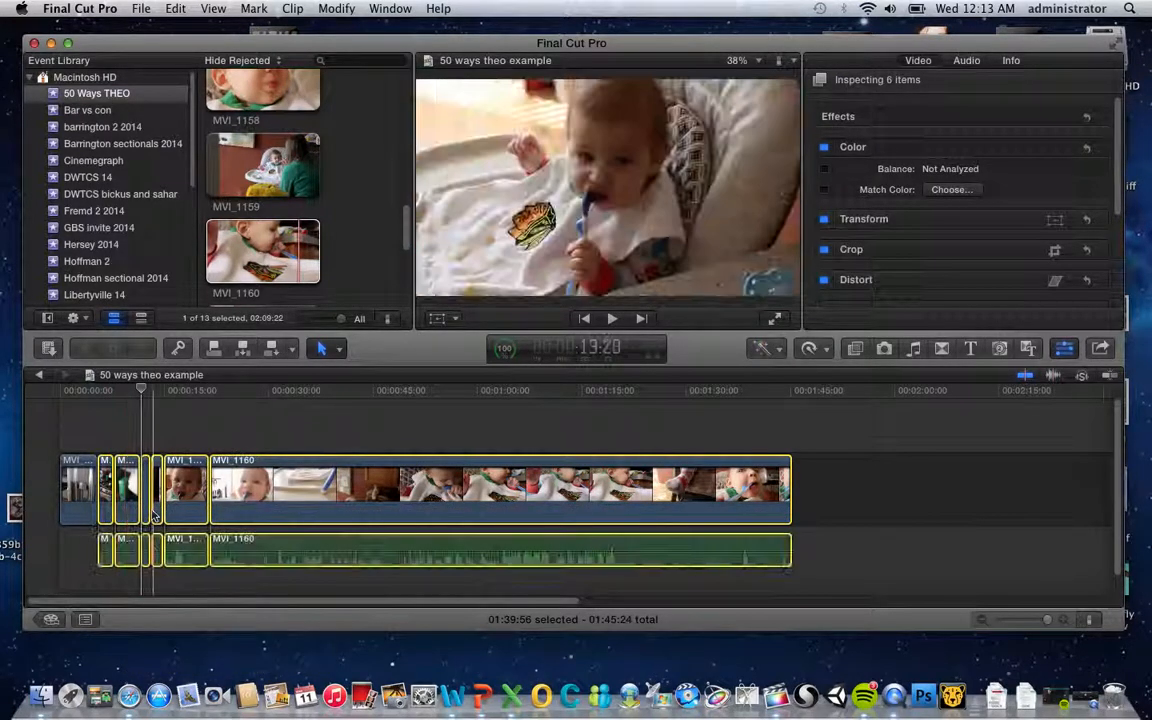
Delete all the detached audio clips, undo that deletion and clear the selection
left_click(813, 587)
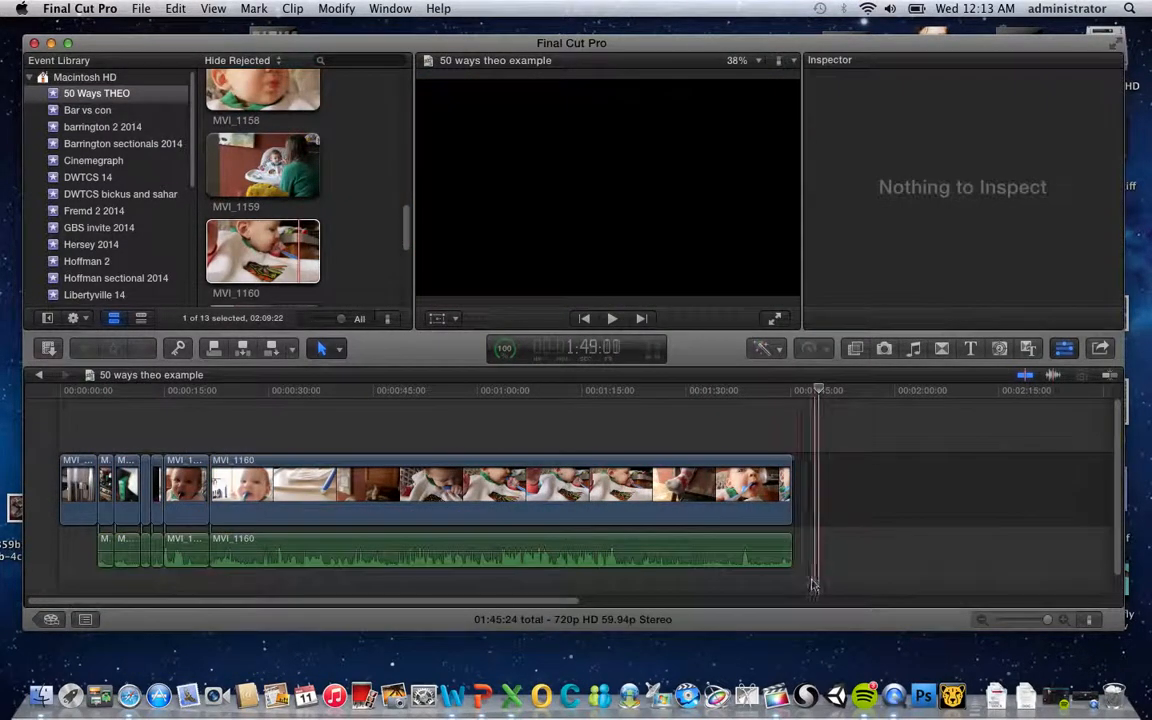
left_click_drag(811, 581, 79, 543)
key("Delete")
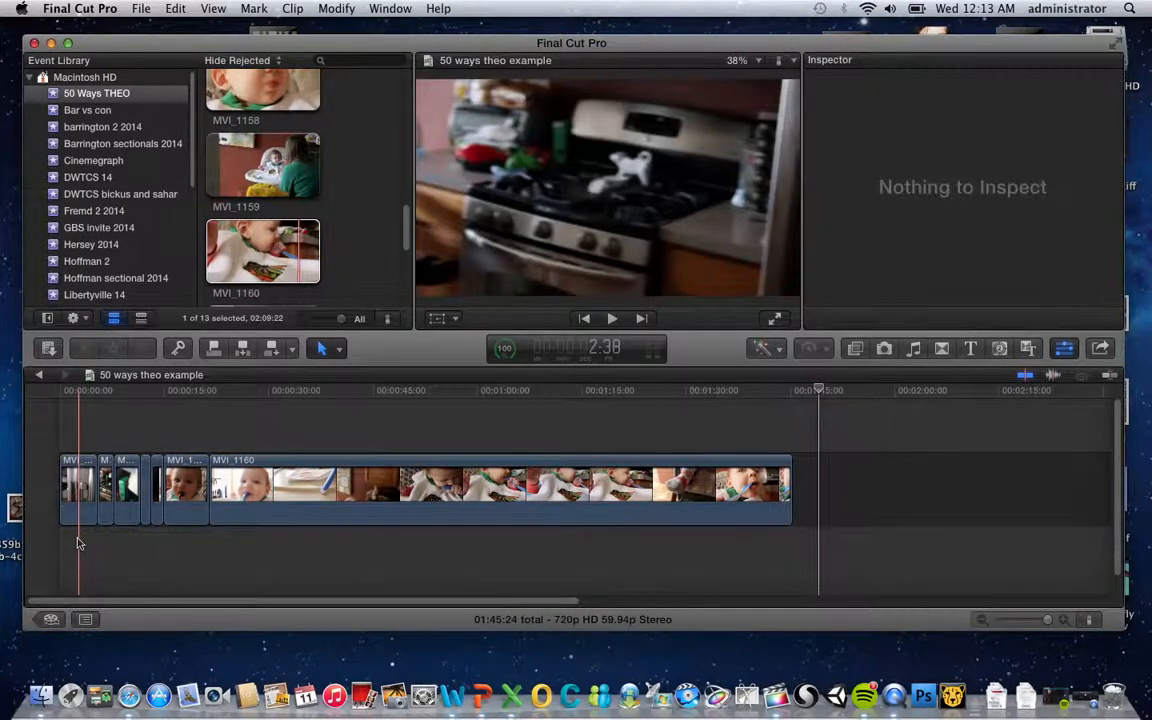
key("super+z")
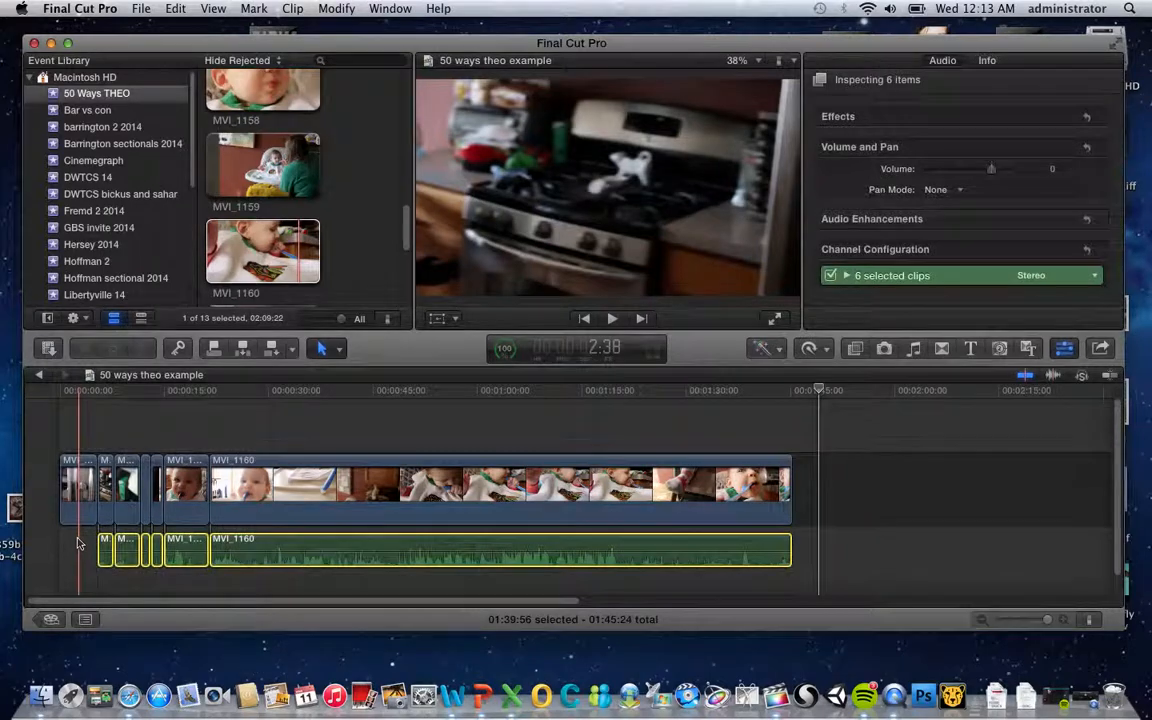
left_click(85, 538)
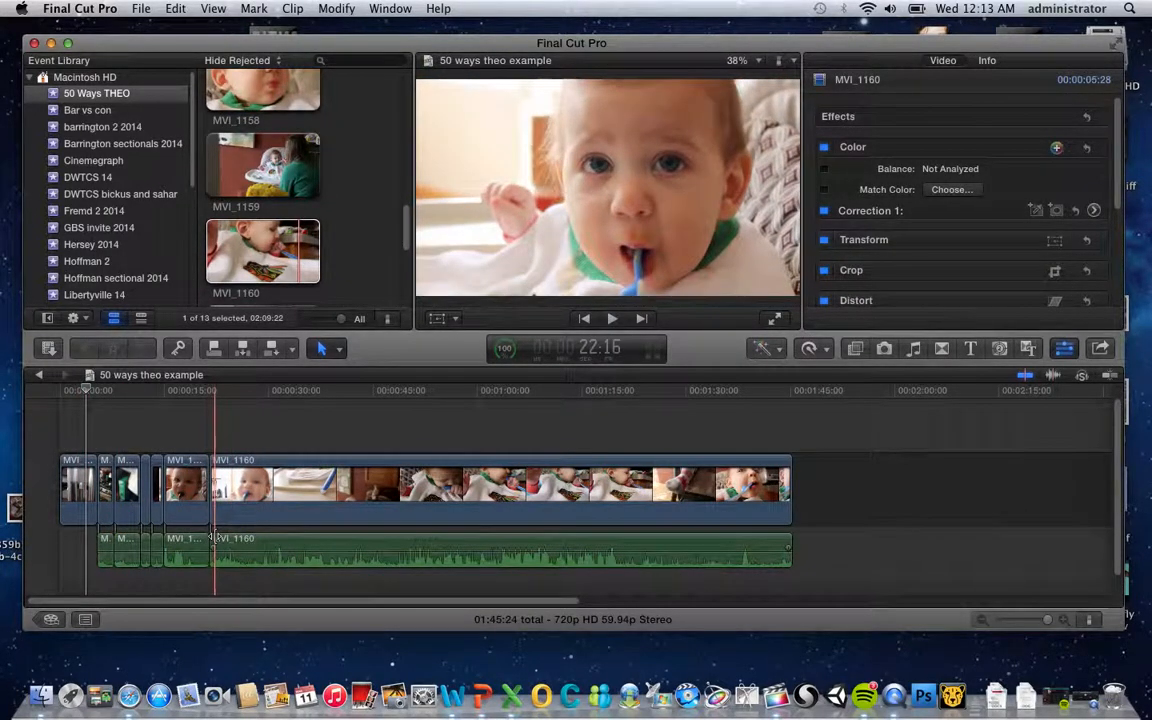
Delete the video clip just before the long last clip and undo the deletion
left_click(193, 511)
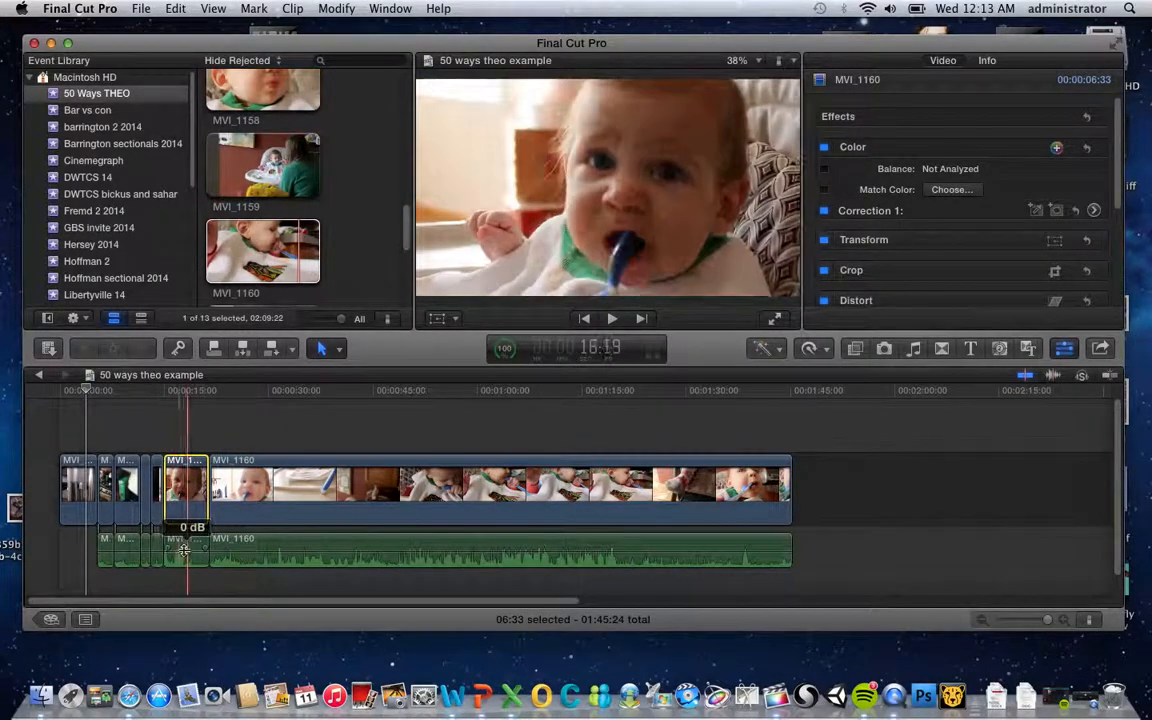
key("Delete")
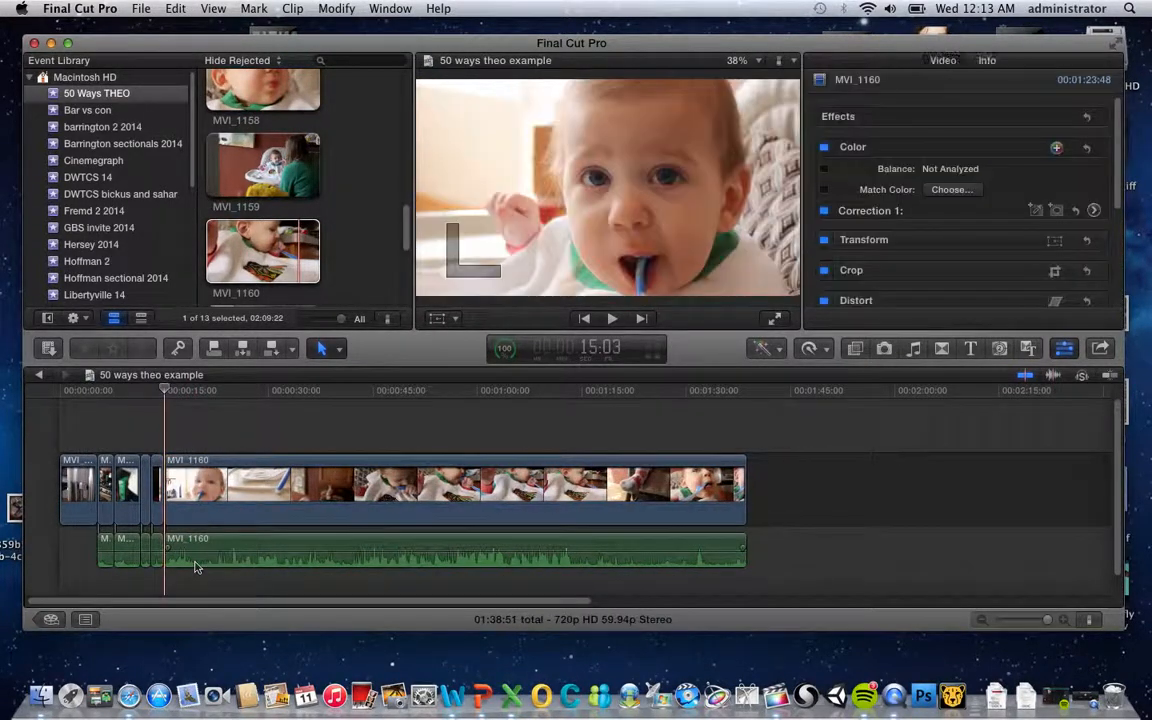
key("super+z")
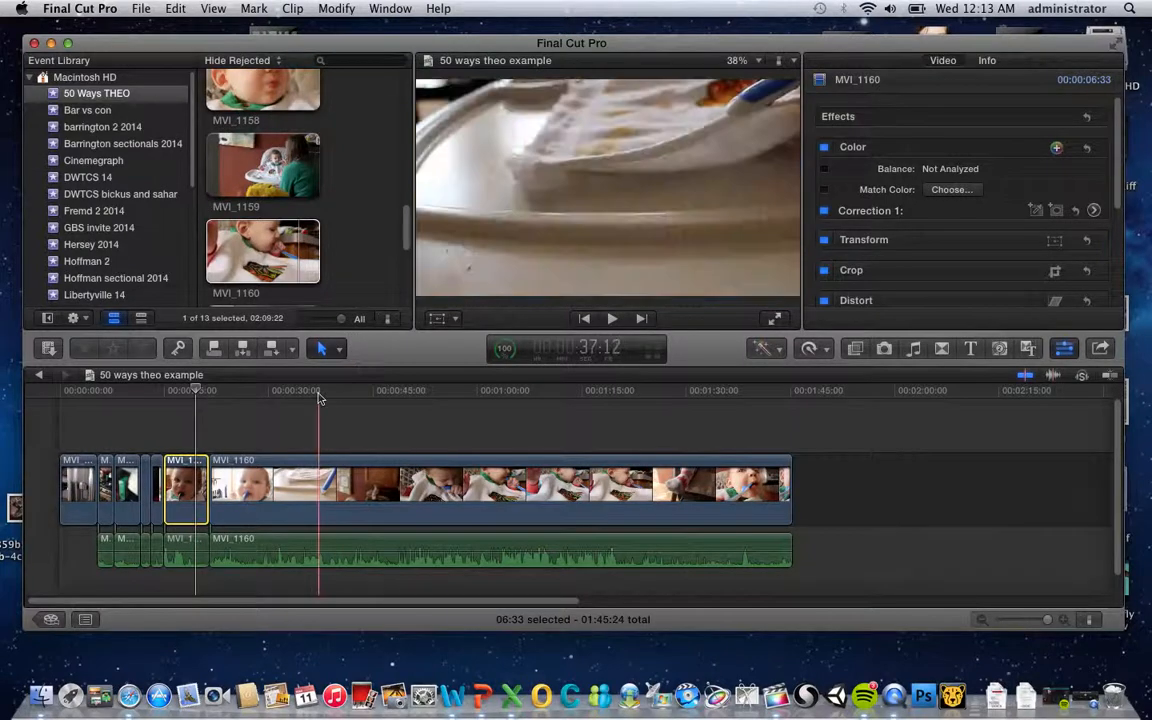
Use the Position tool to move the clip before the long one past the timeline's end, to about 1:57, leaving a gap
left_click(337, 349)
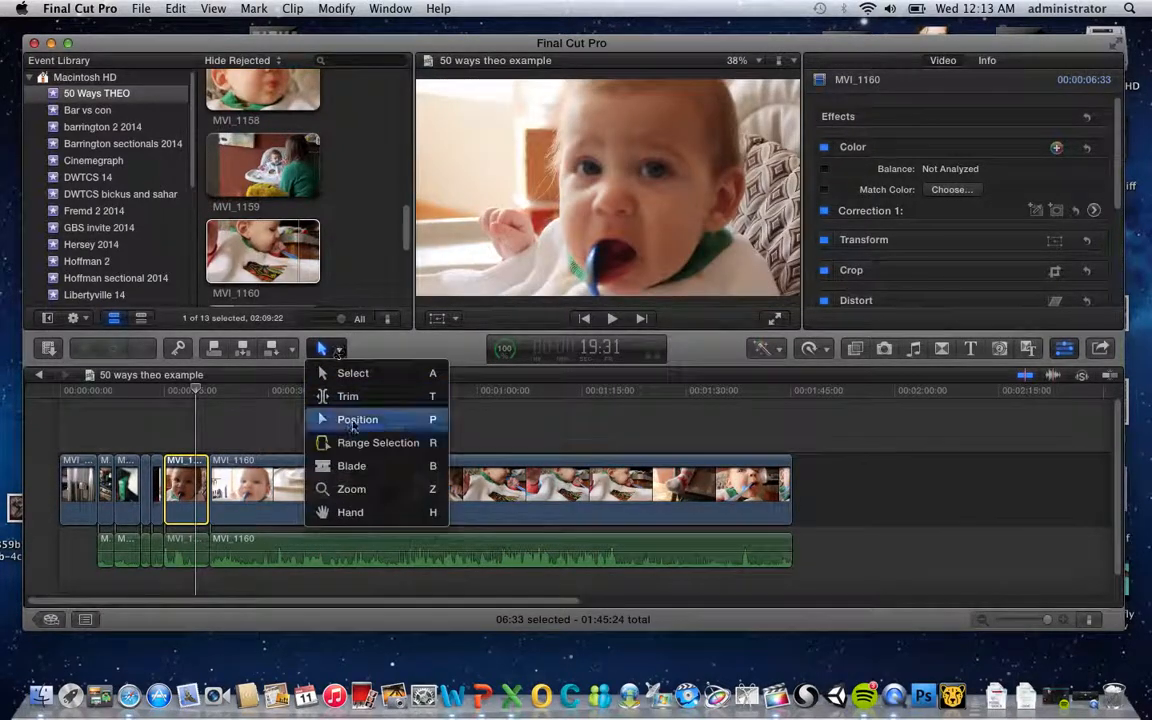
left_click(358, 420)
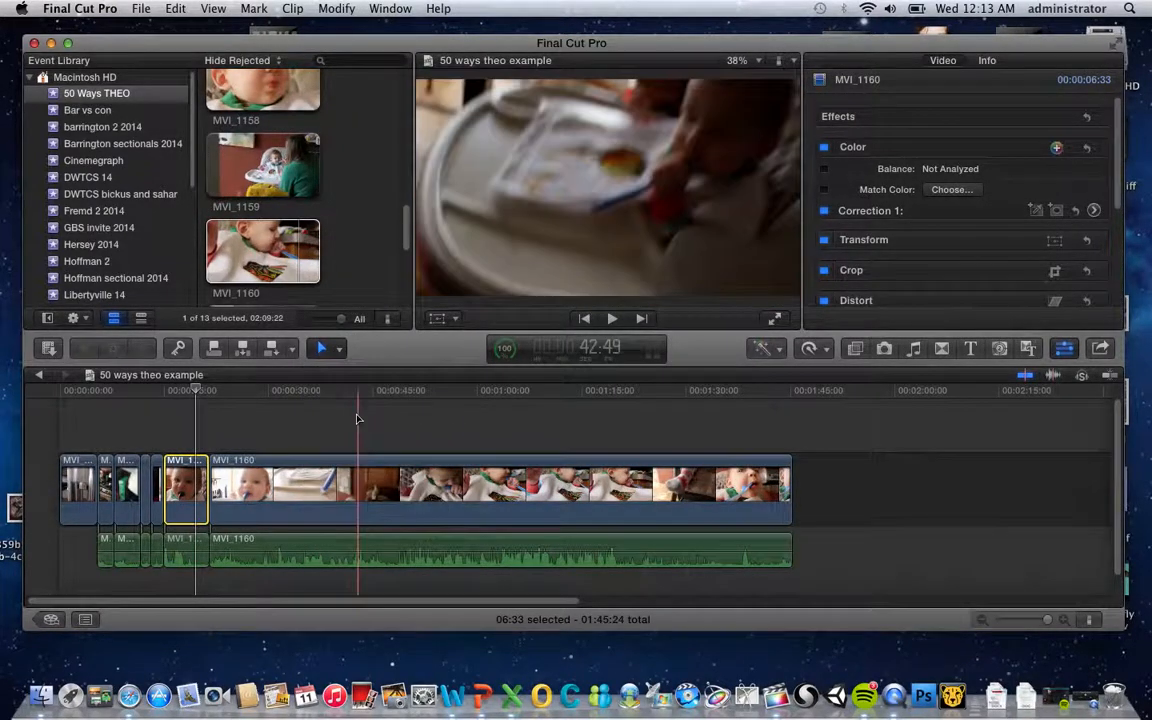
left_click_drag(186, 485, 896, 490)
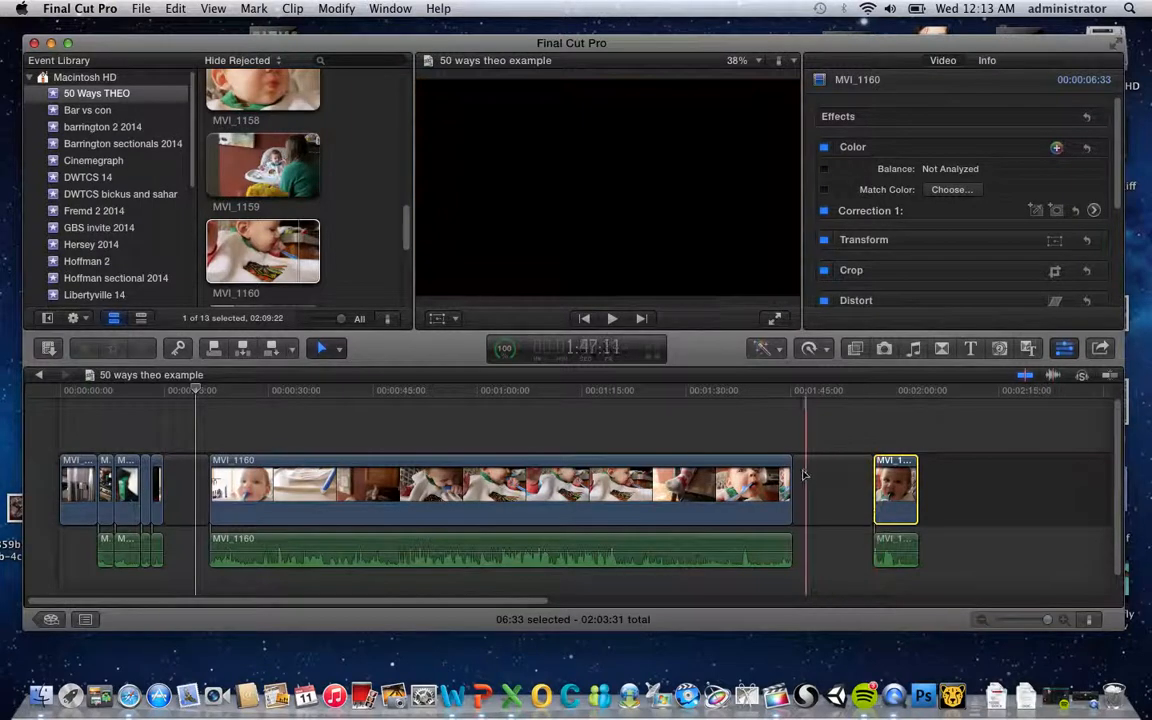
Select all the detached audio clips beneath the video and delete them
left_click(862, 508)
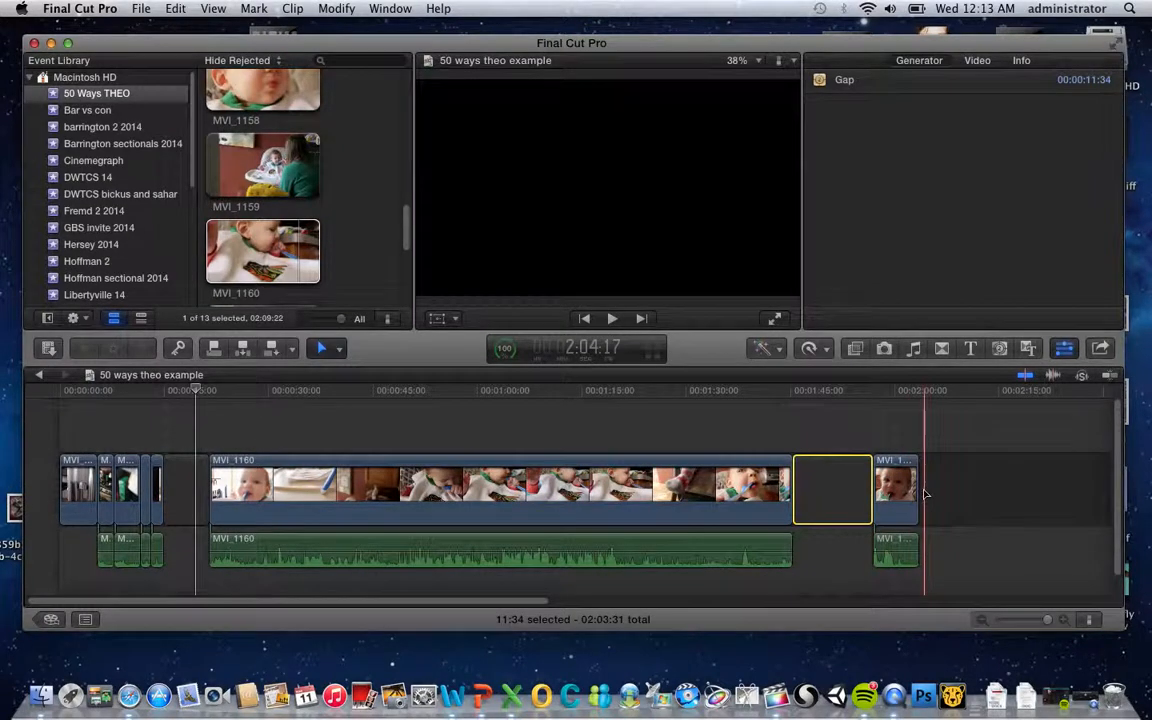
left_click_drag(939, 572, 97, 543)
key("Delete")
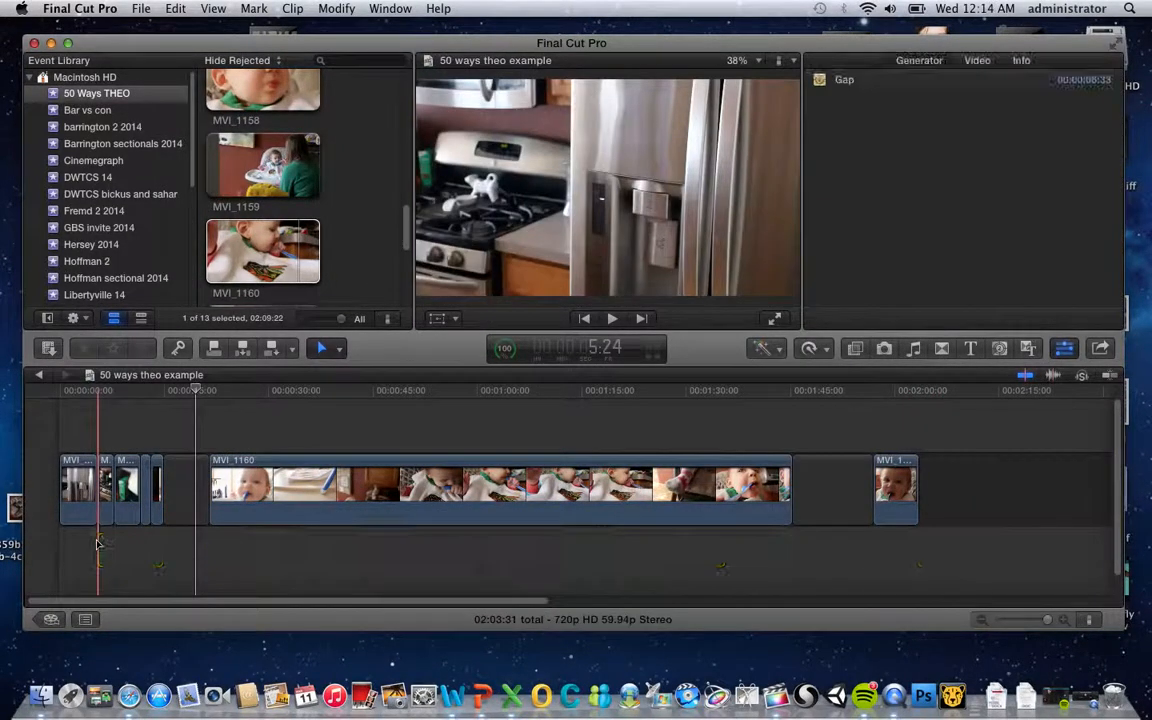
Move the short clip before the first gap into the gap near the end, at about 1:51
left_click(185, 478)
left_click_drag(185, 478, 837, 478)
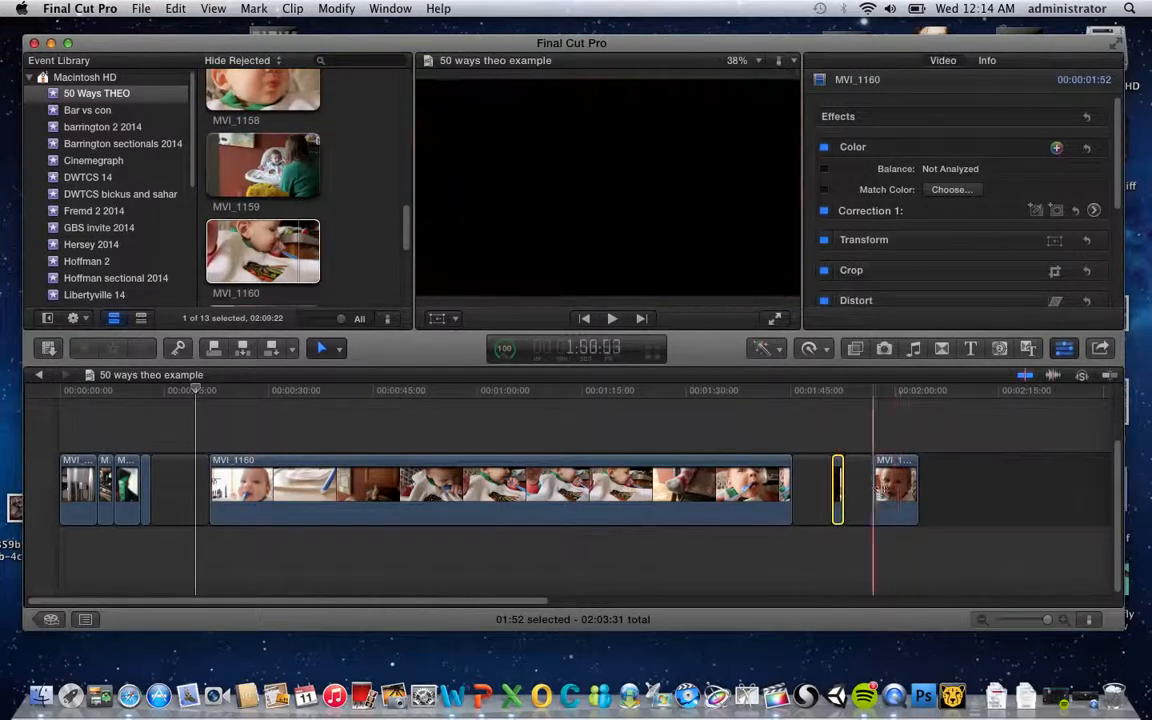
left_click(126, 480)
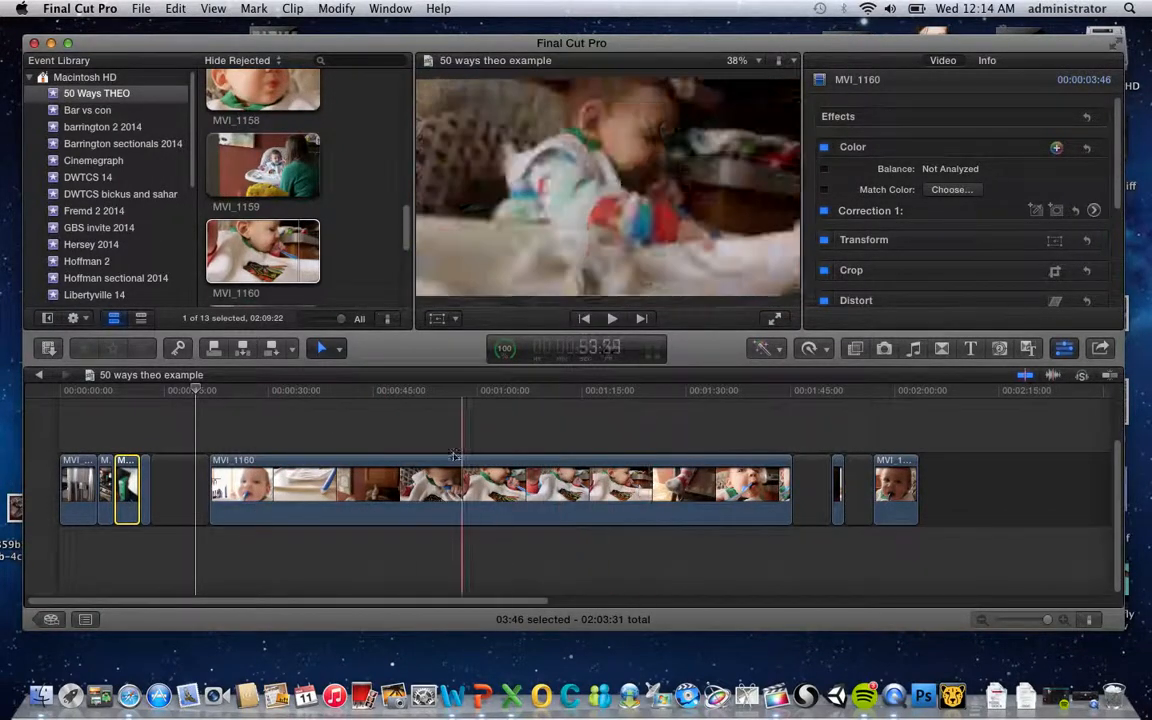
left_click_drag(75, 391, 58, 397)
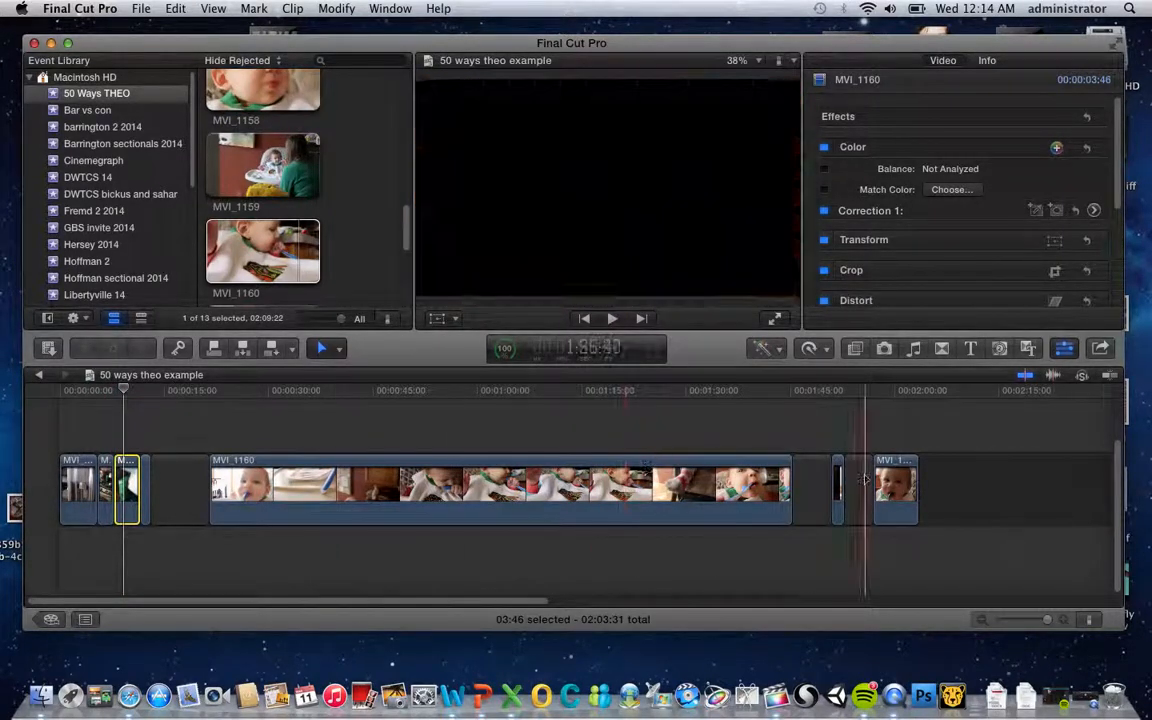
Try to place the short clip from the end gap over the second clip and undo the move
left_click_drag(840, 488, 106, 508)
key("super+z")
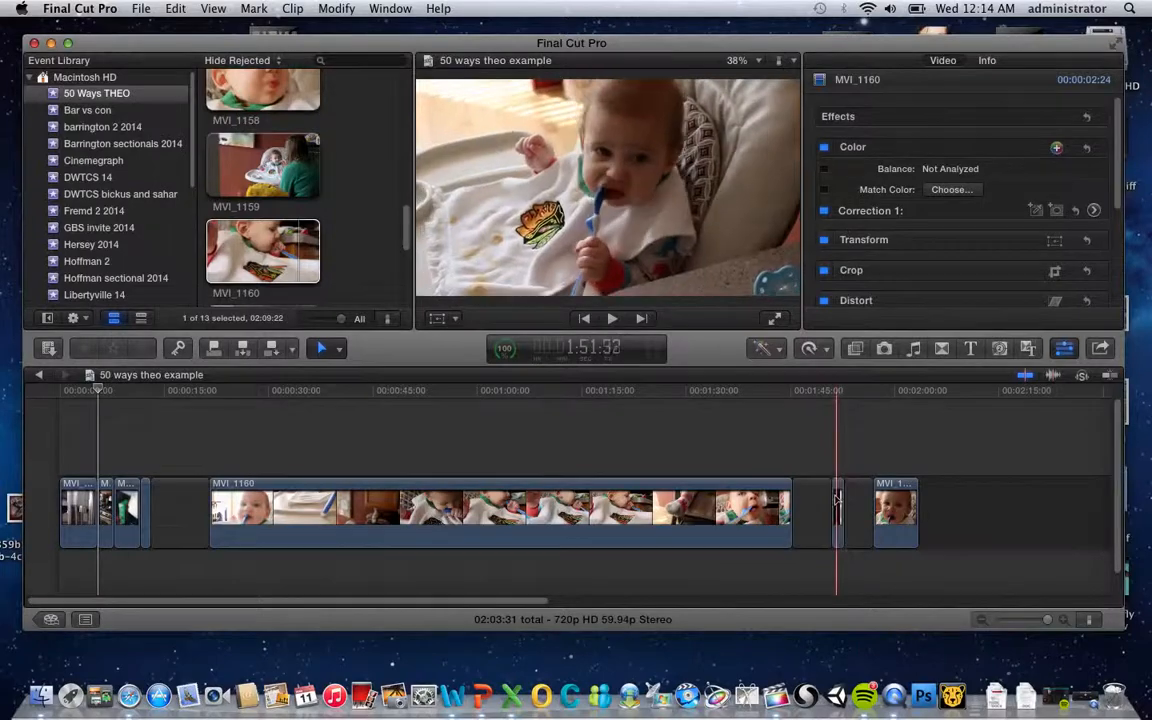
With the Select tool, insert the short clip from the end gap after the first clip and move the clip following it into that gap
left_click_drag(840, 511, 826, 545)
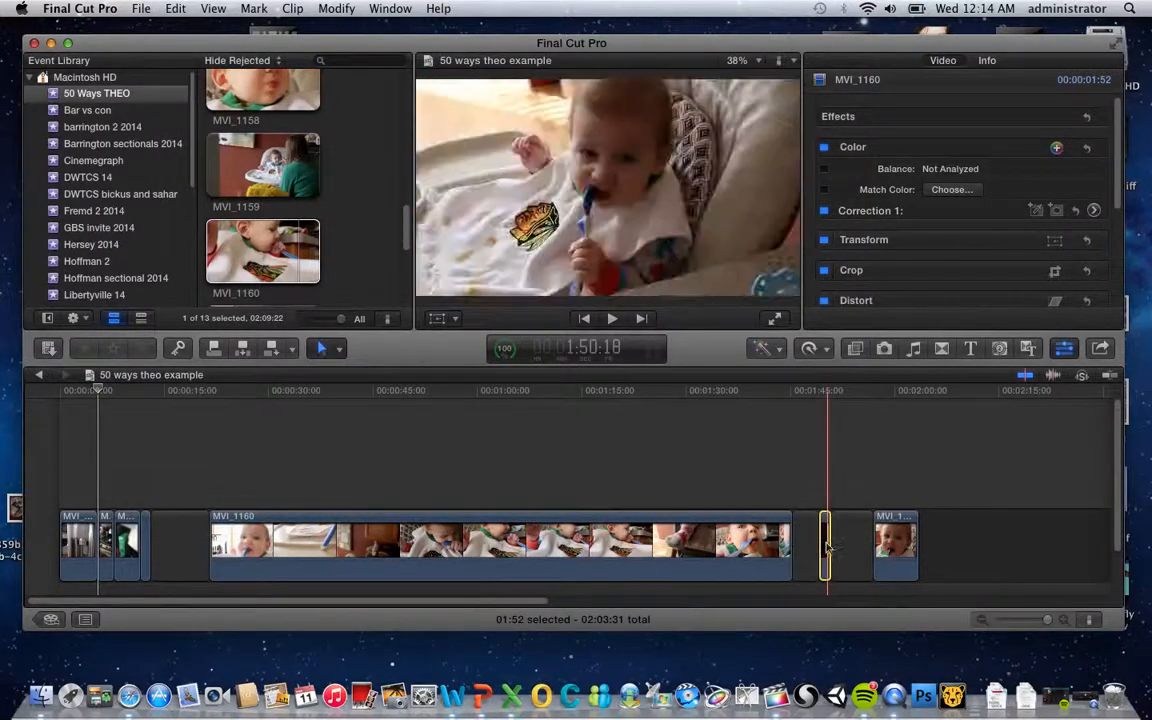
left_click(323, 348)
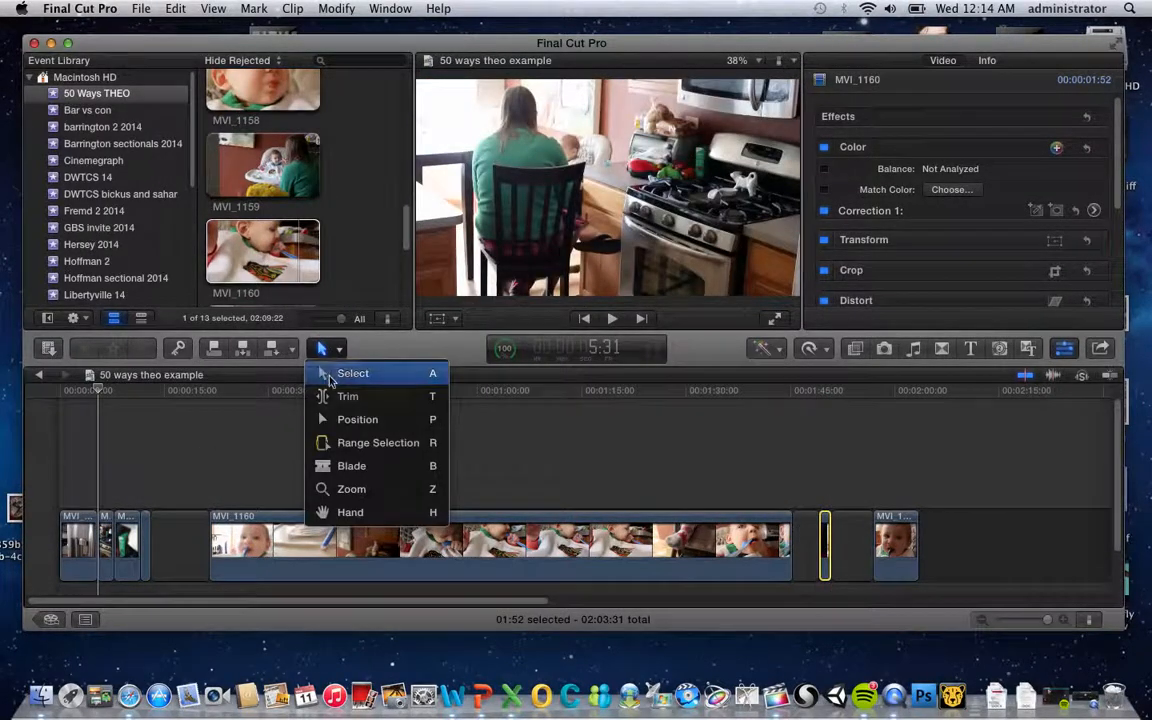
left_click(329, 376)
left_click_drag(822, 535, 445, 445)
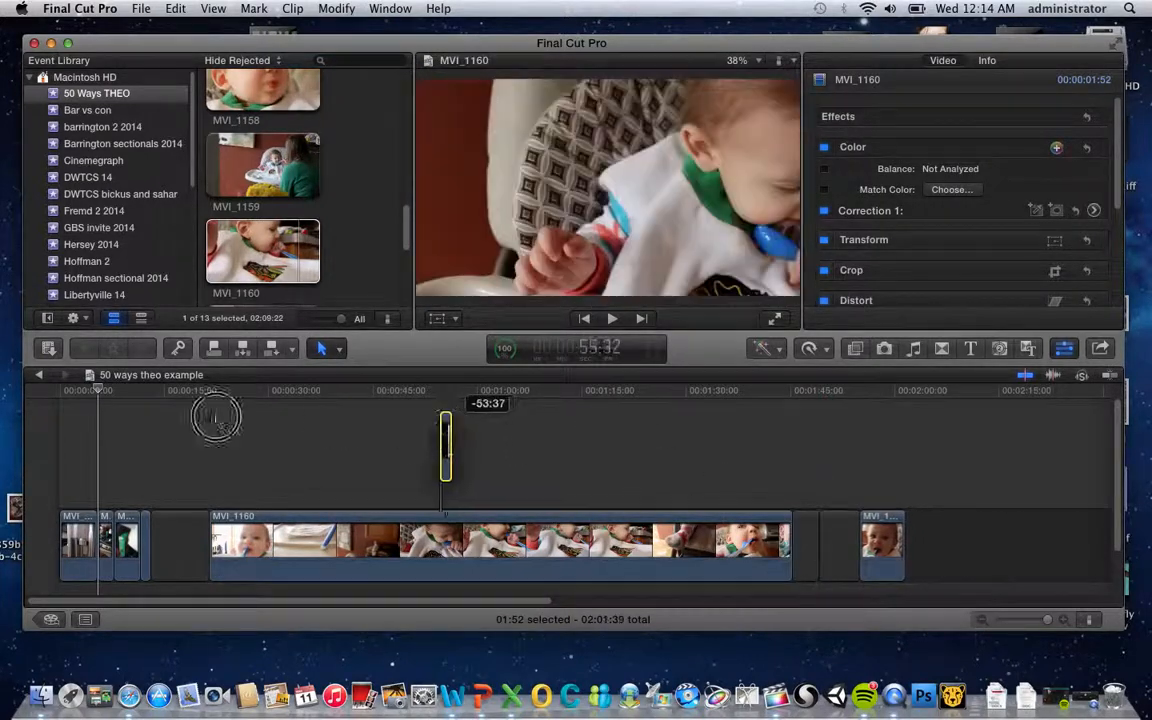
left_click_drag(216, 418, 103, 543)
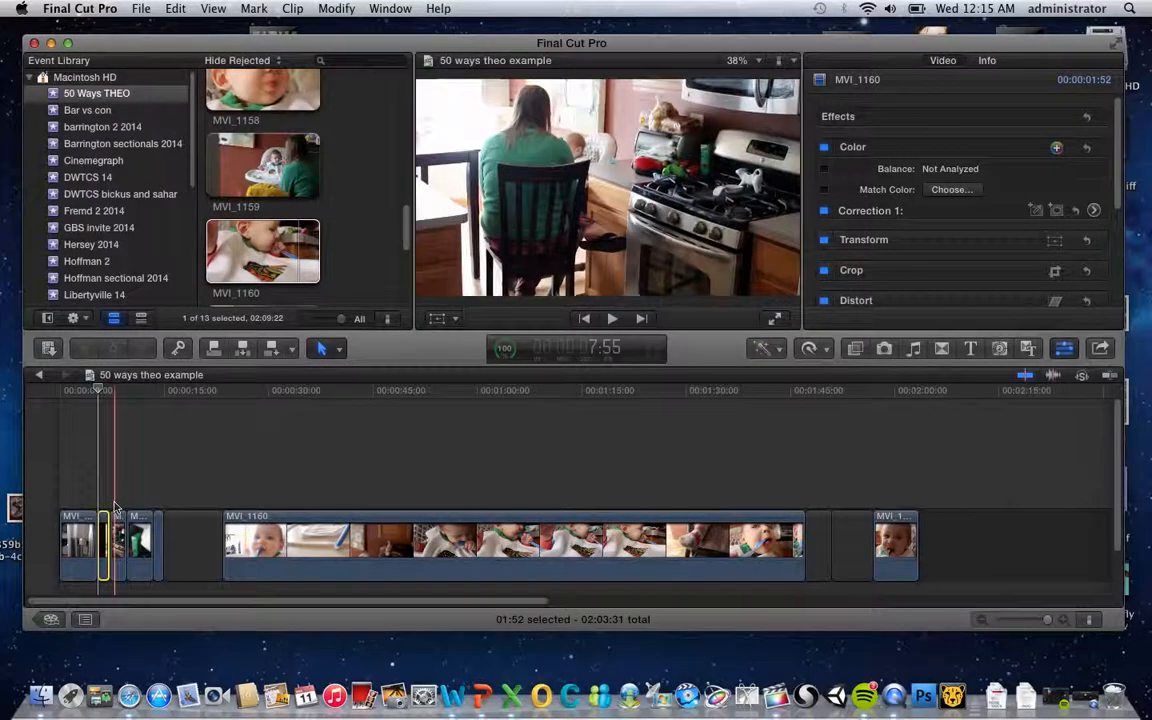
left_click_drag(117, 514, 822, 530)
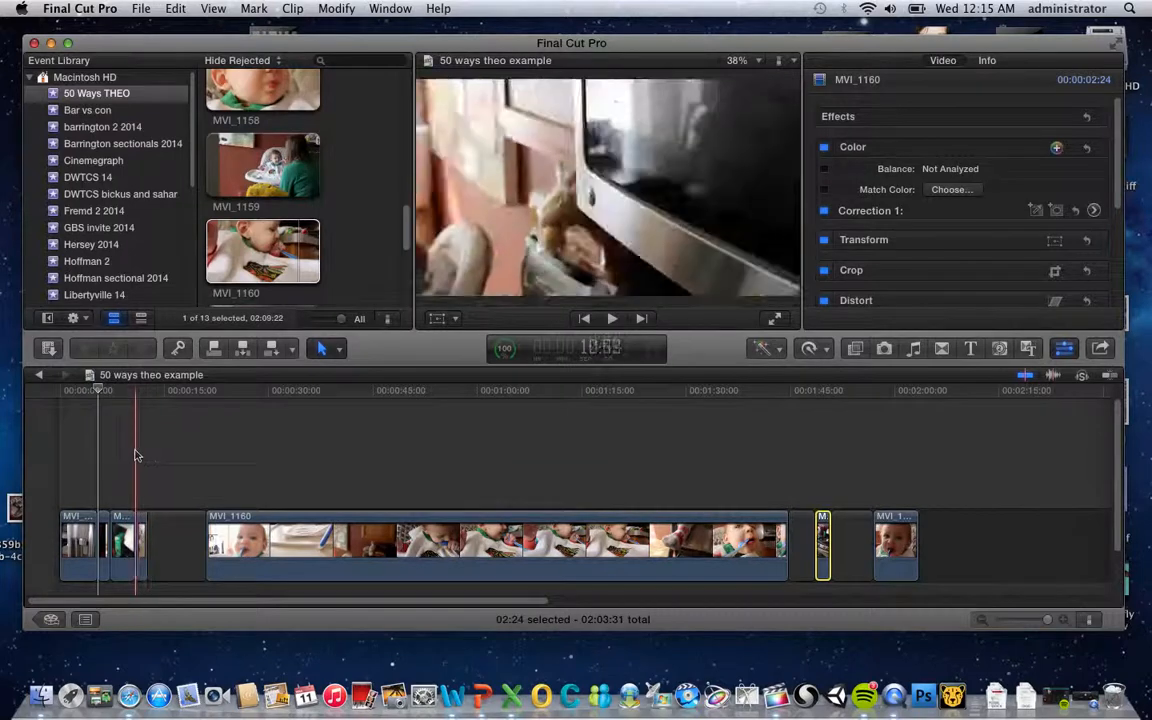
Delete the short clip just before the first gap and move the last clip of the timeline into its place
left_click(143, 533)
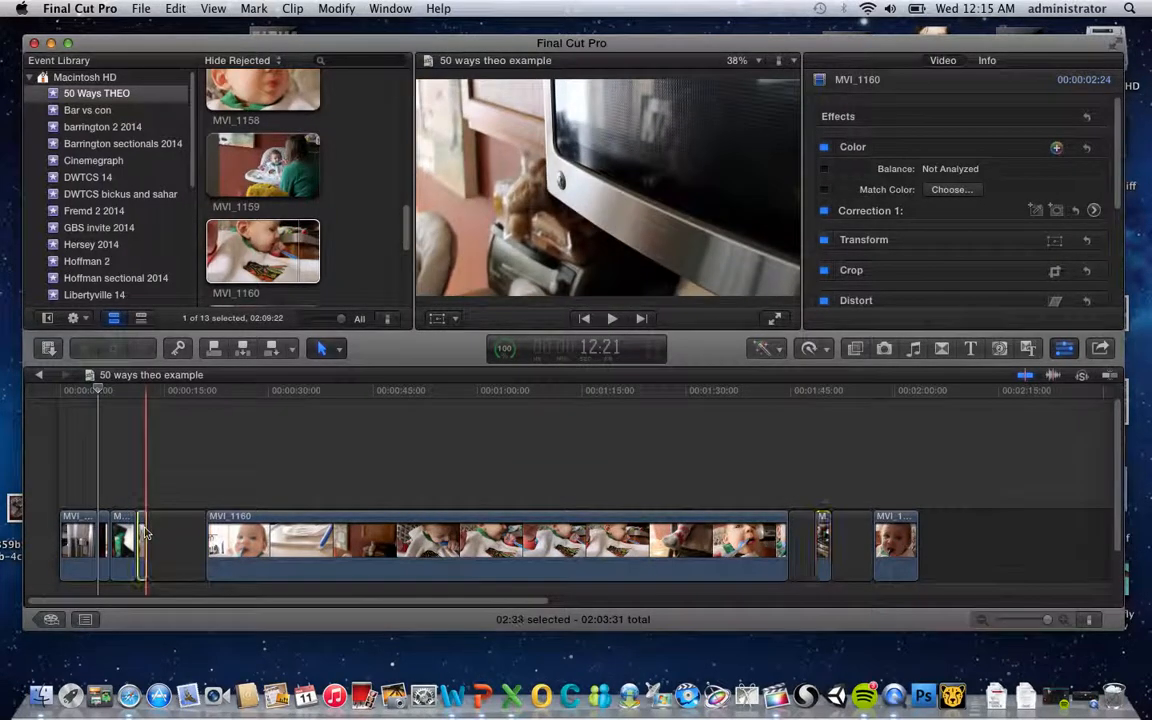
key("Delete")
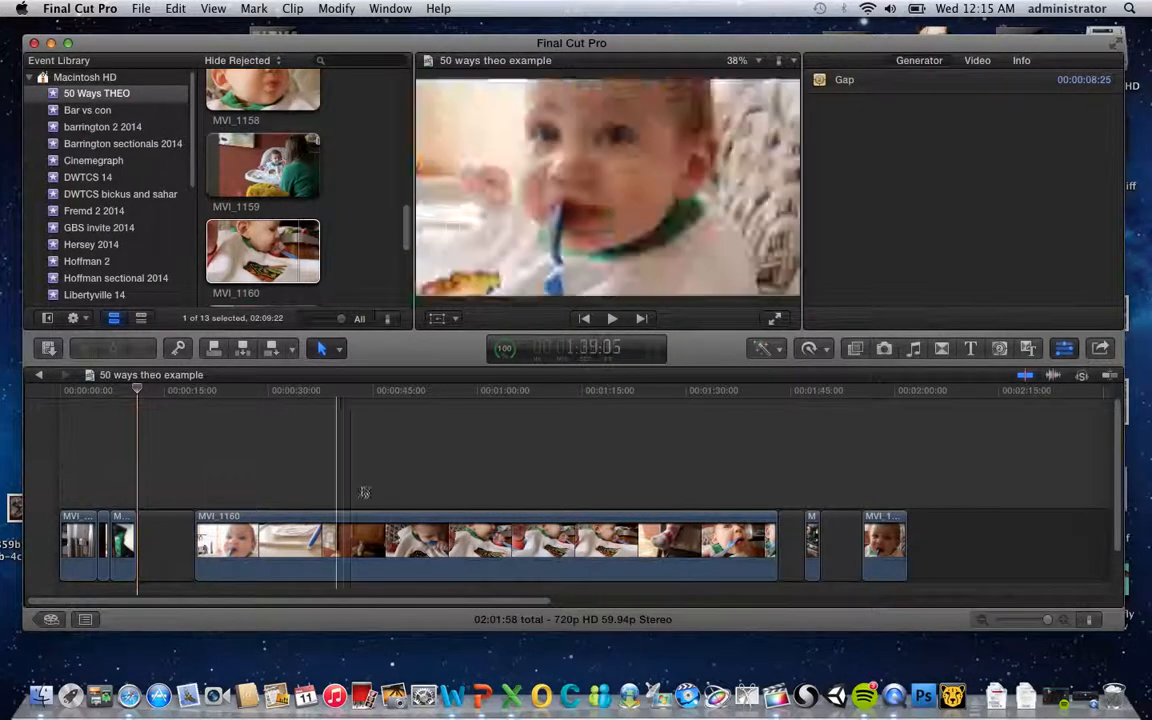
left_click_drag(876, 540, 145, 545)
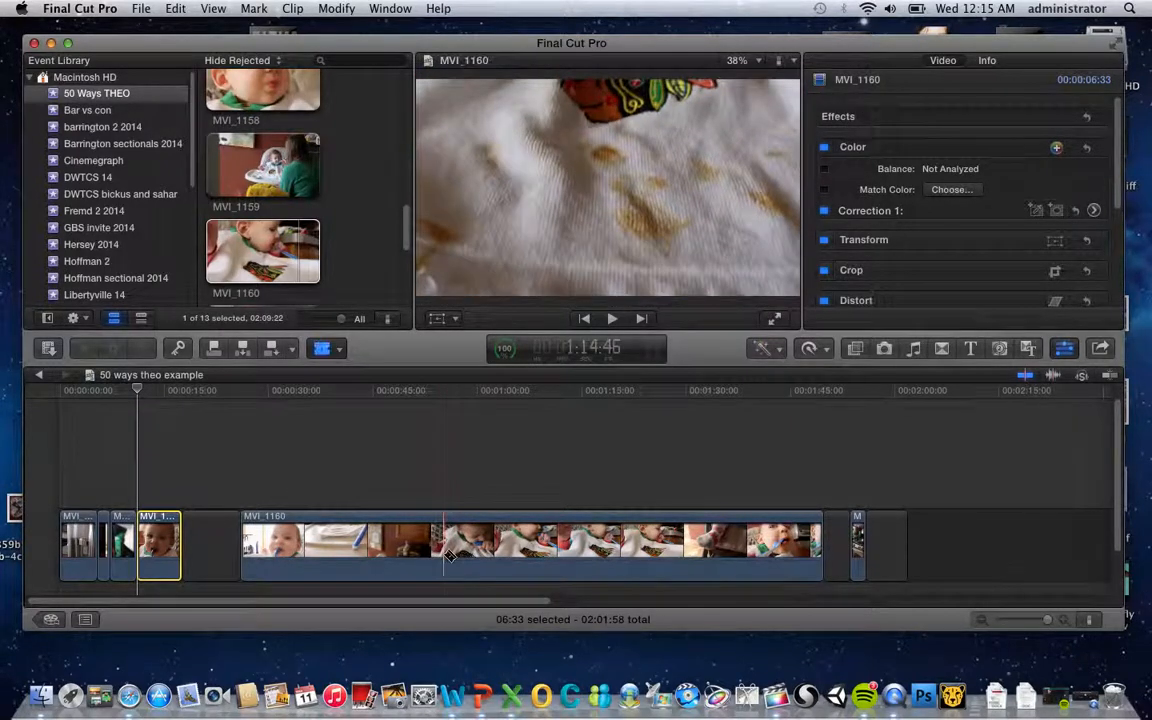
Blade the long clip at about 55 seconds and 1:01 and move the cut-out piece directly after the third clip
left_click(447, 553)
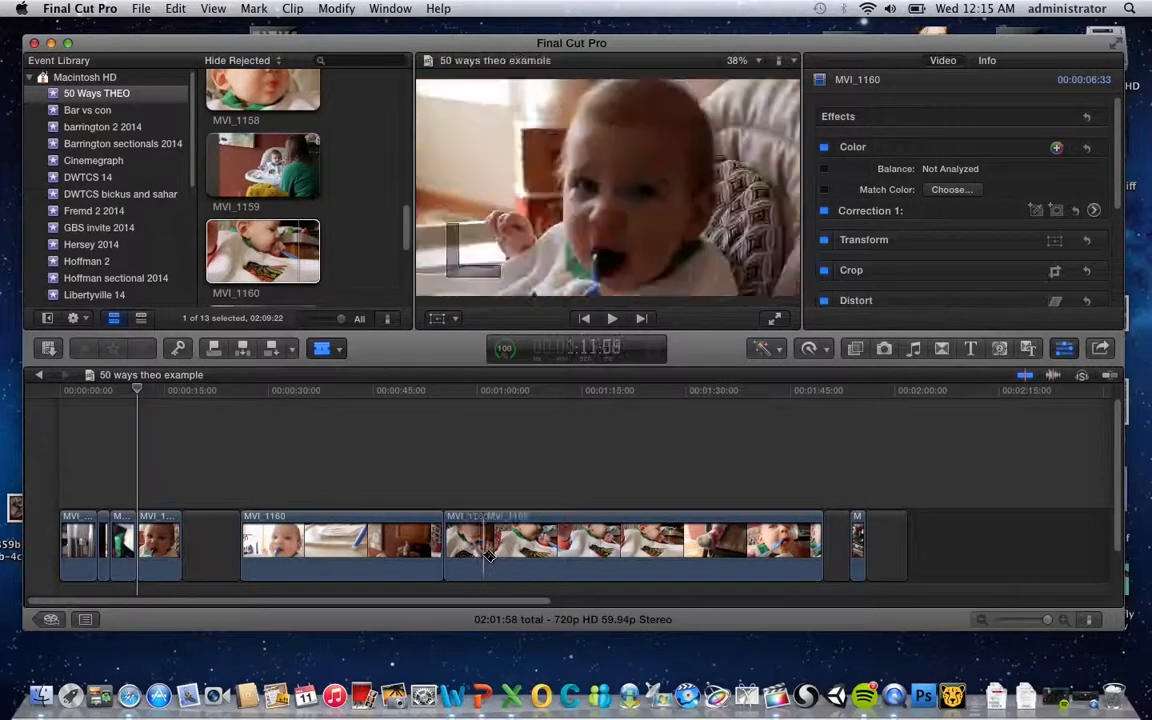
key("a")
left_click(475, 550)
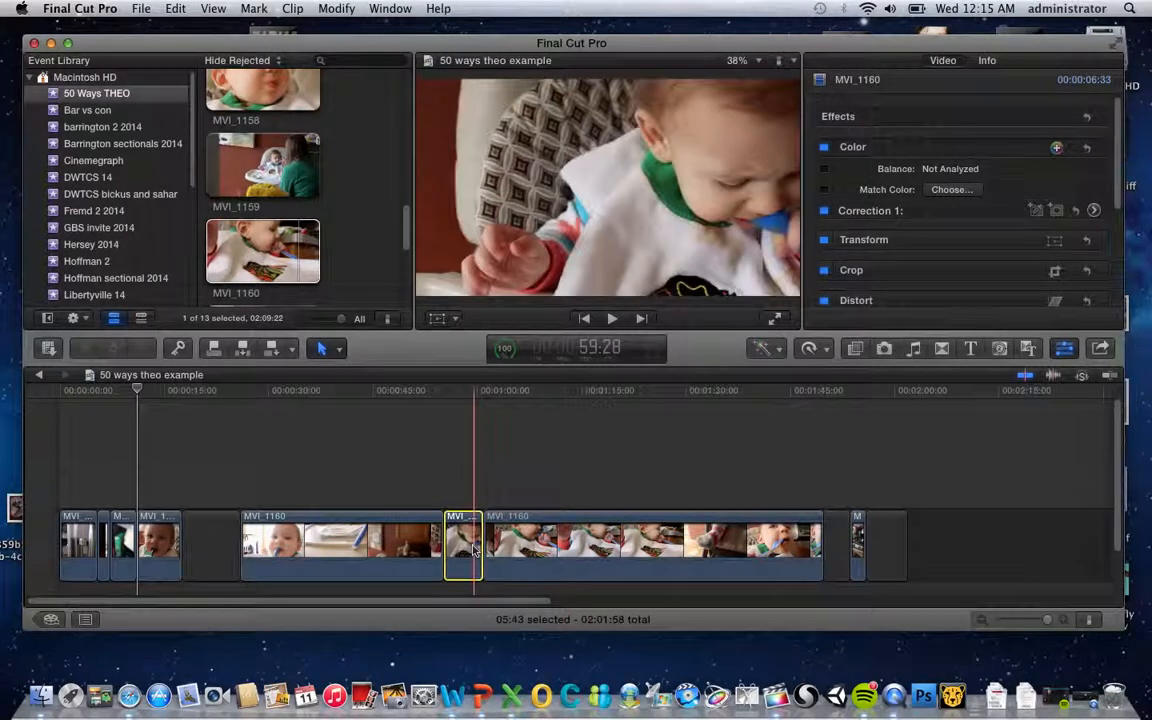
left_click_drag(475, 550, 125, 548)
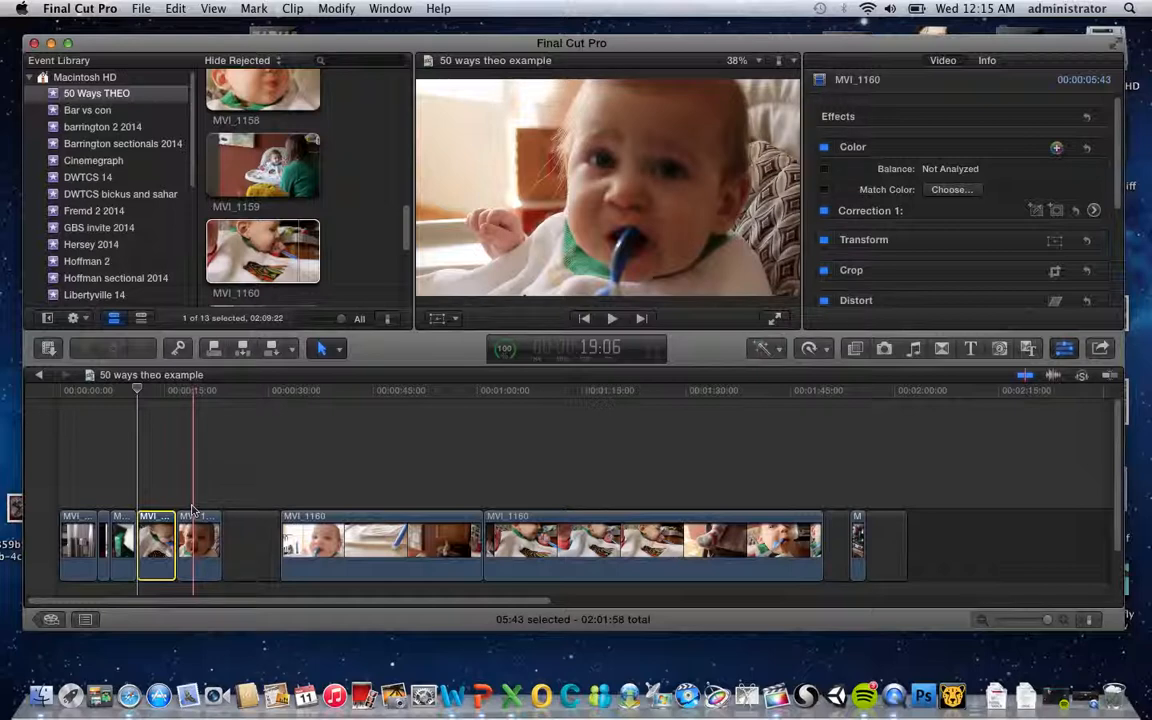
Play back the opening shots of the timeline to review their new order
left_click(65, 500)
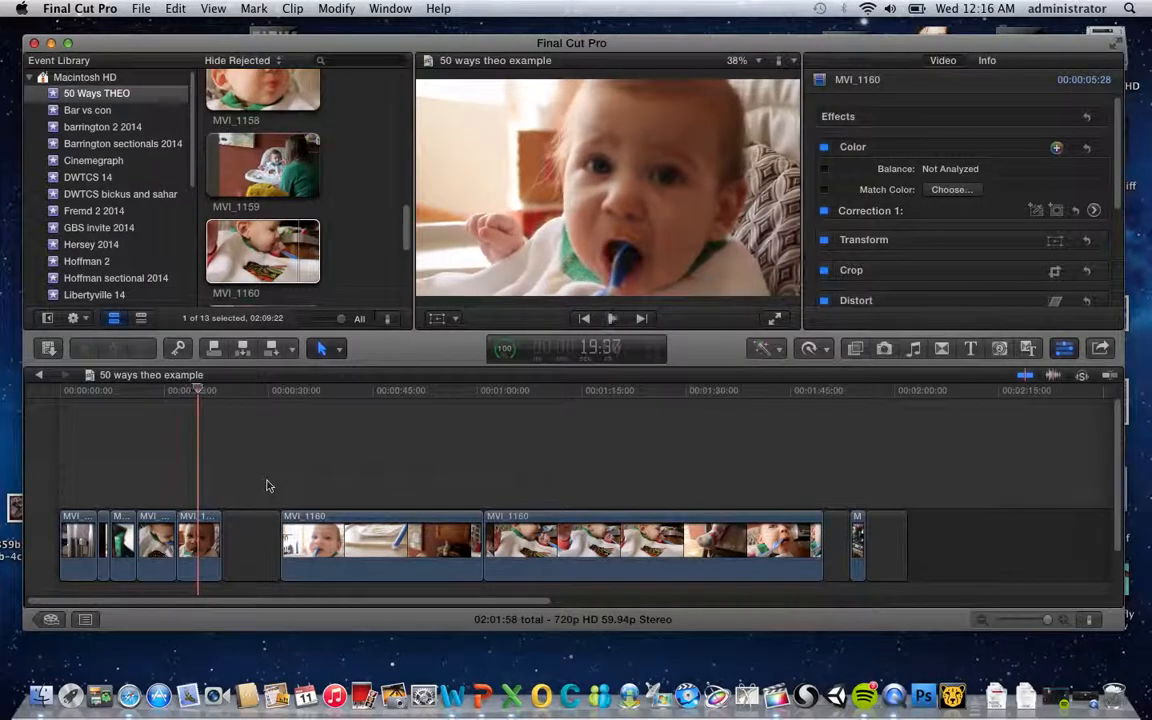
left_click(155, 470)
key("space")
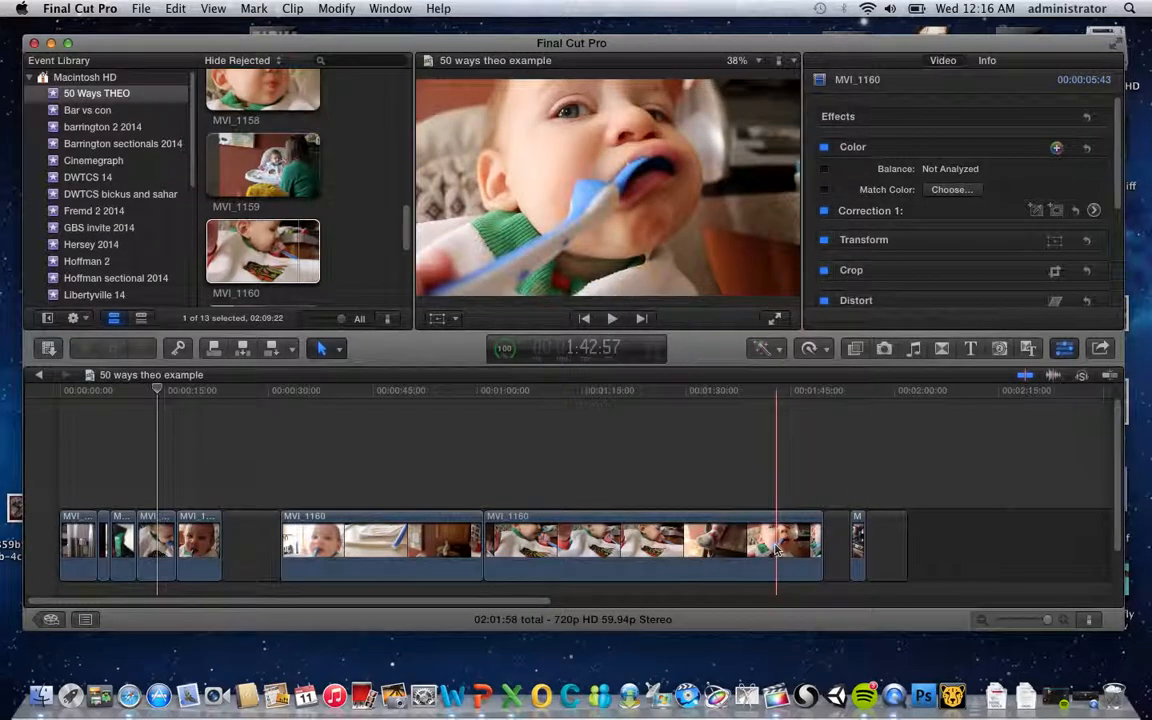
Find MVI_1153 in the 50 Ways THEO event and add it above the main storyline at about 56 seconds
scroll(378, 263, "down", 5)
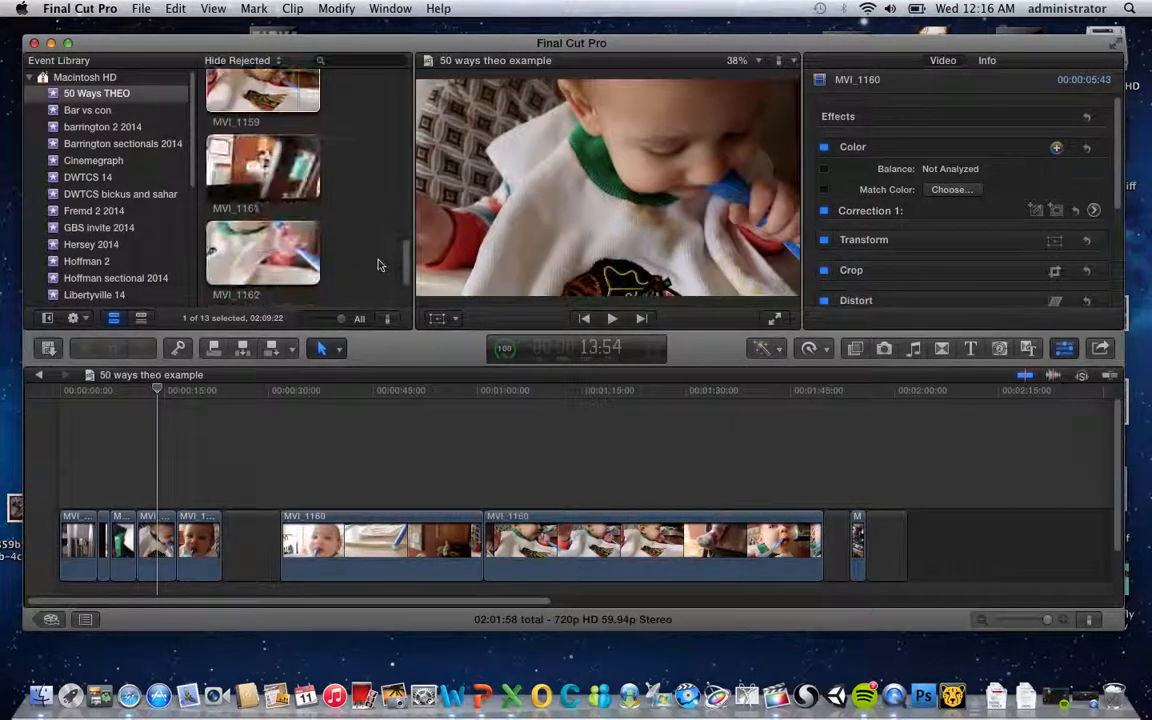
scroll(378, 263, "up", 10)
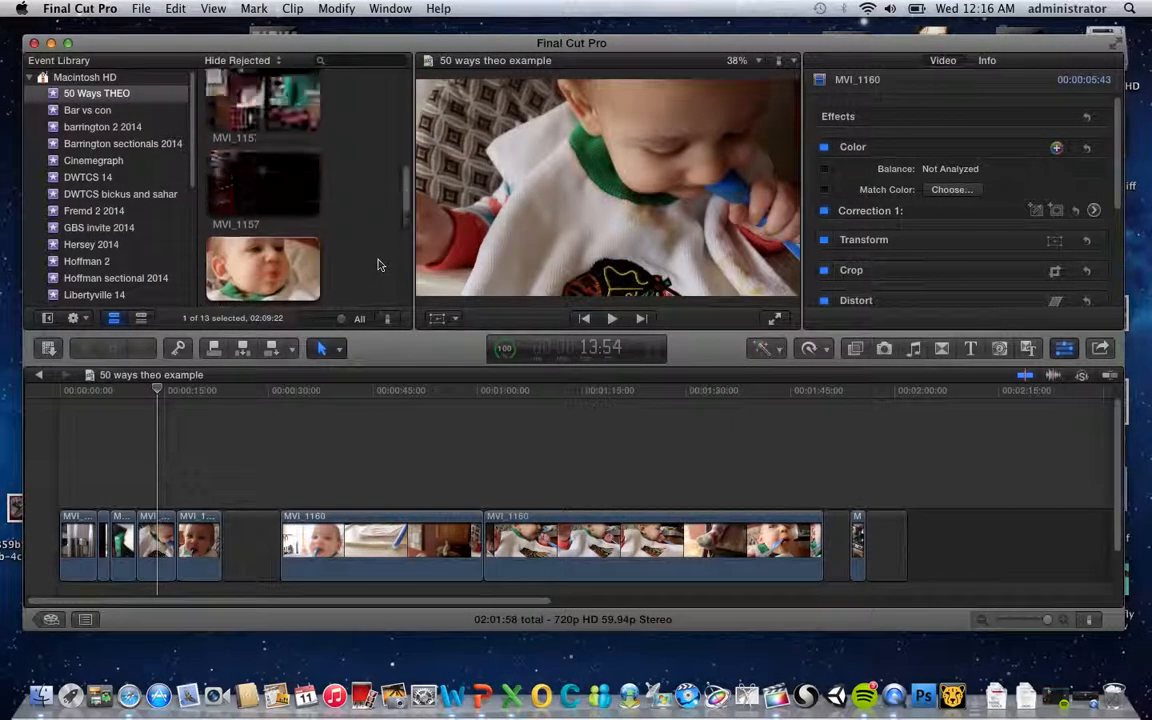
scroll(378, 263, "up", 4)
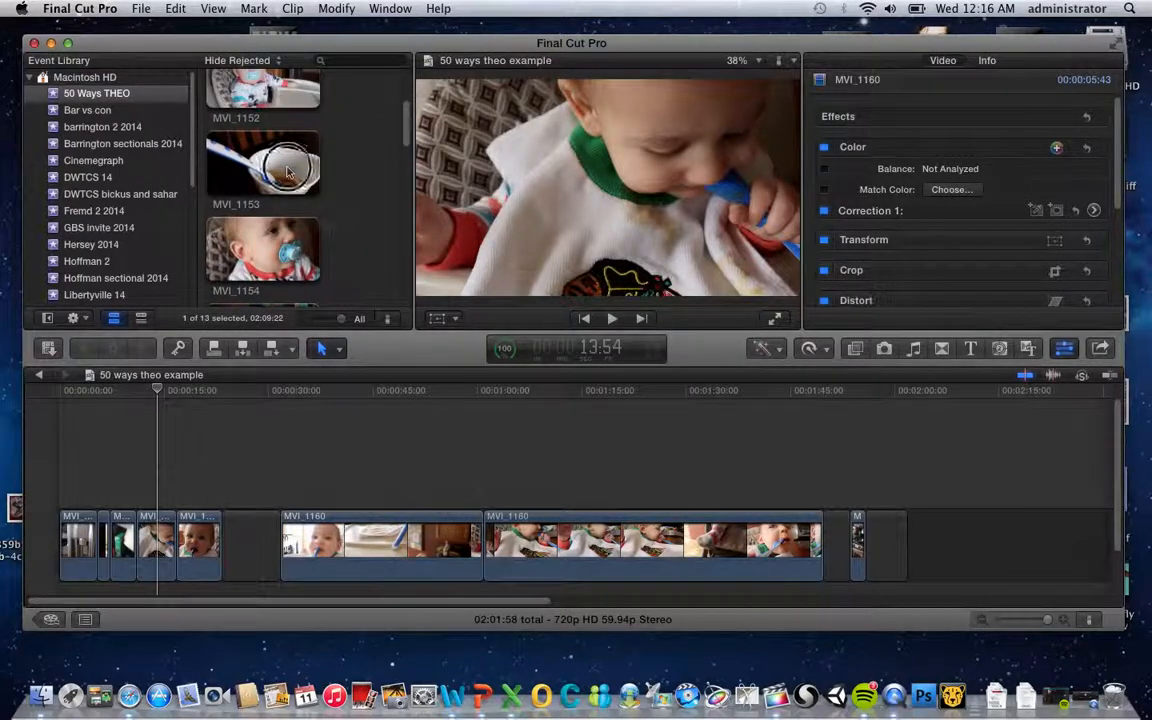
left_click(288, 172)
left_click_drag(288, 172, 489, 478)
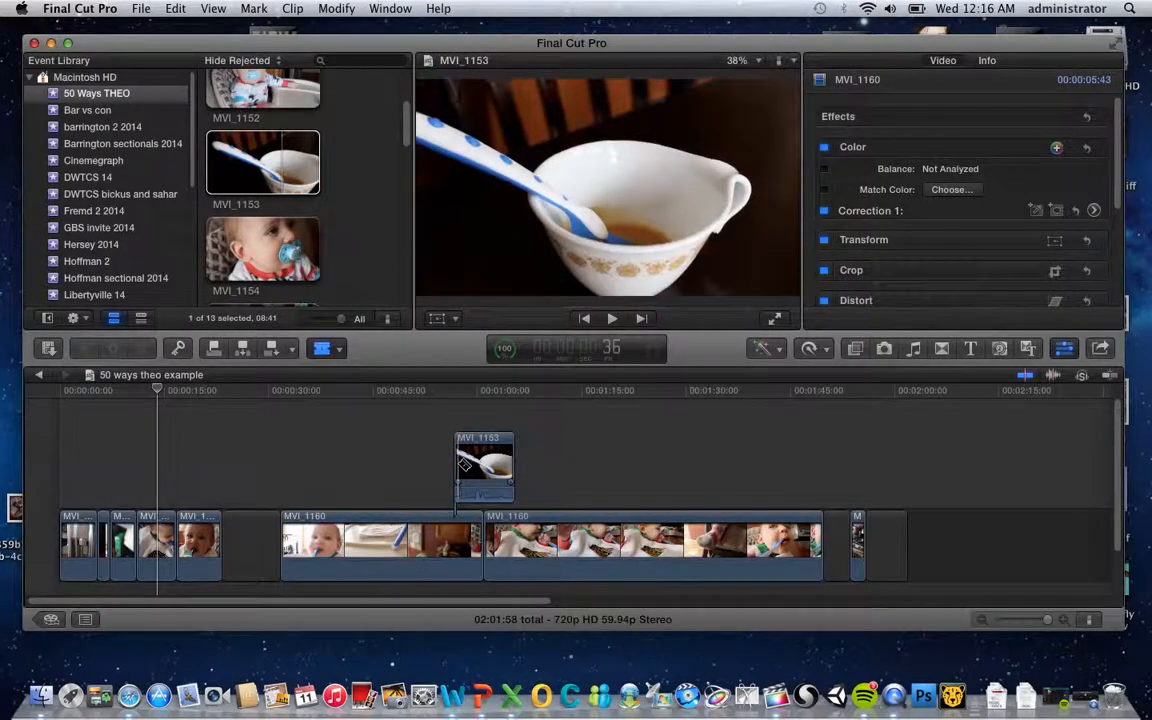
Blade the connected MVI_1153 clip twice and delete its beginning and end pieces, keeping the middle
left_click(467, 465)
left_click(490, 466)
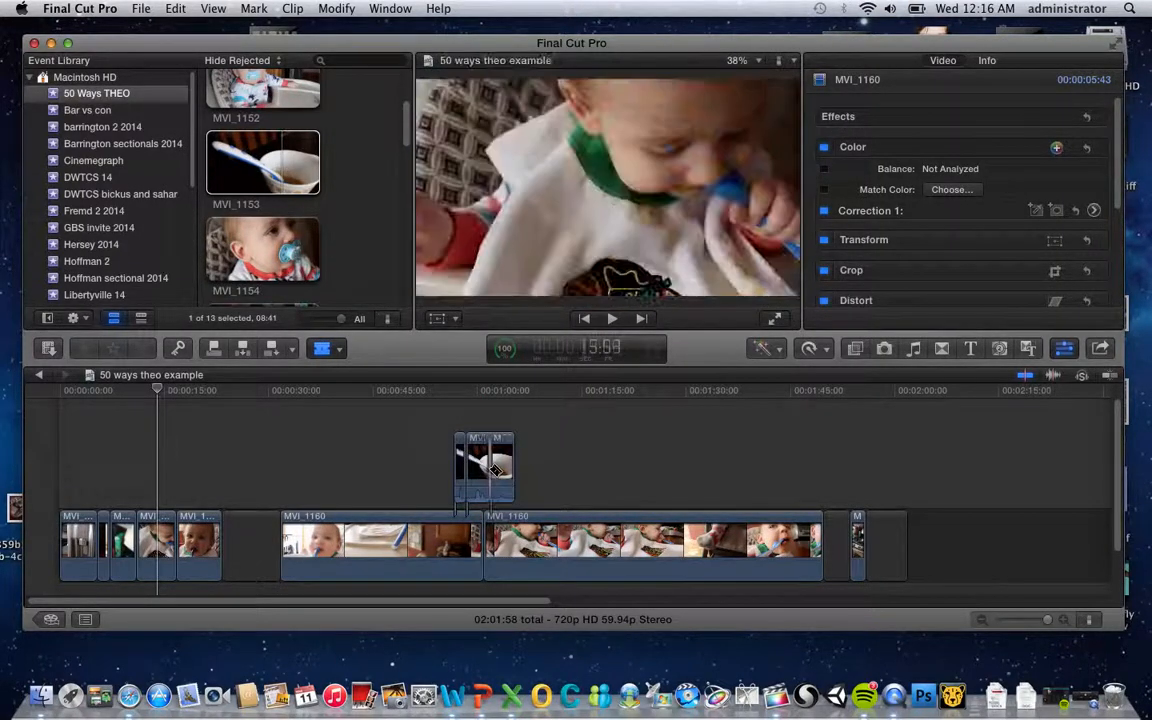
key("a")
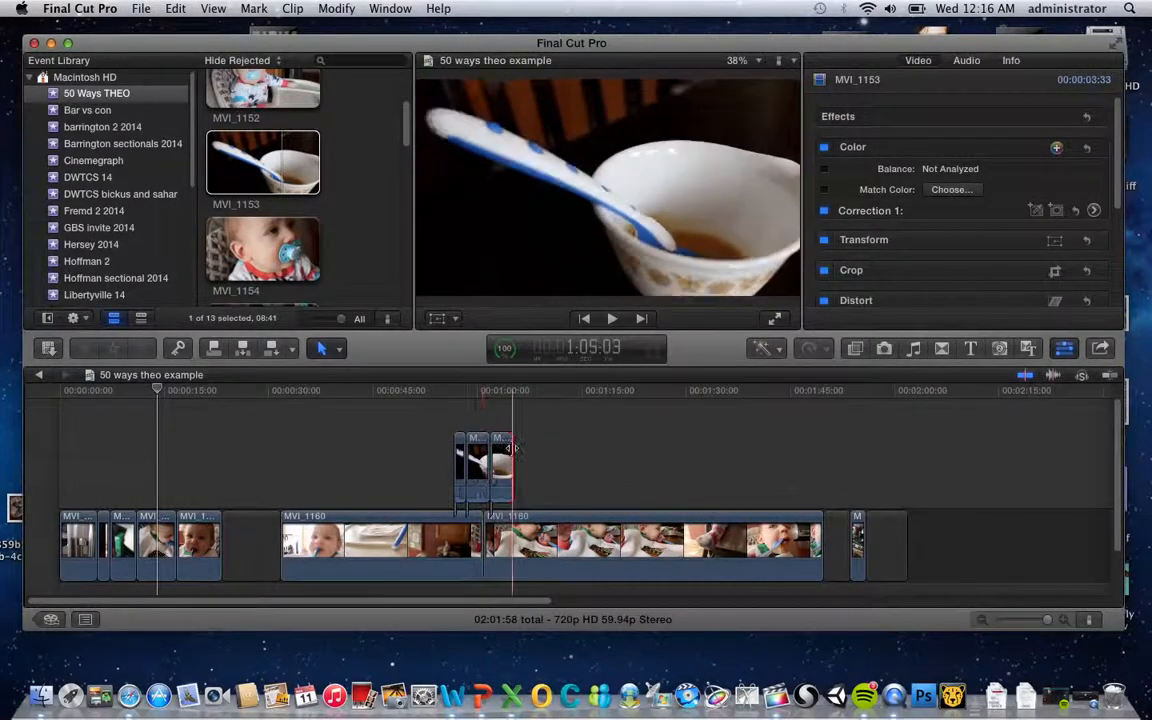
key("Delete")
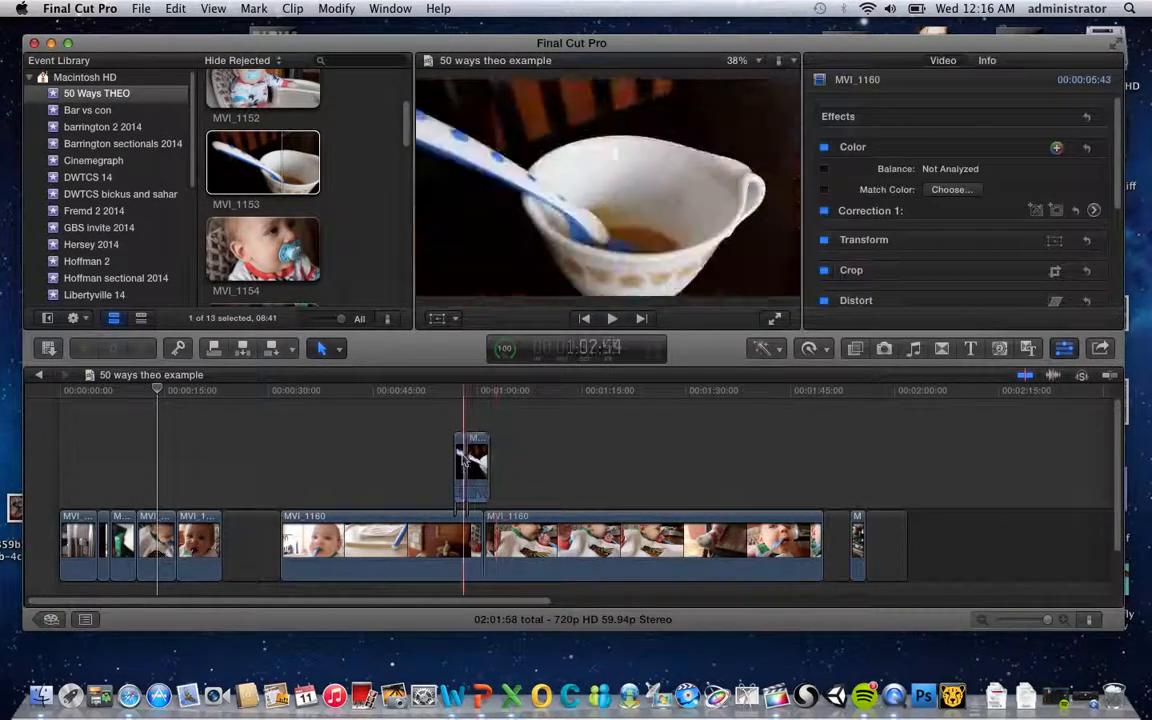
left_click(463, 460)
key("Delete")
Insert the trimmed MVI_1153 piece after the fourth clip of the main storyline and play back that section
left_click_drag(478, 463, 186, 546)
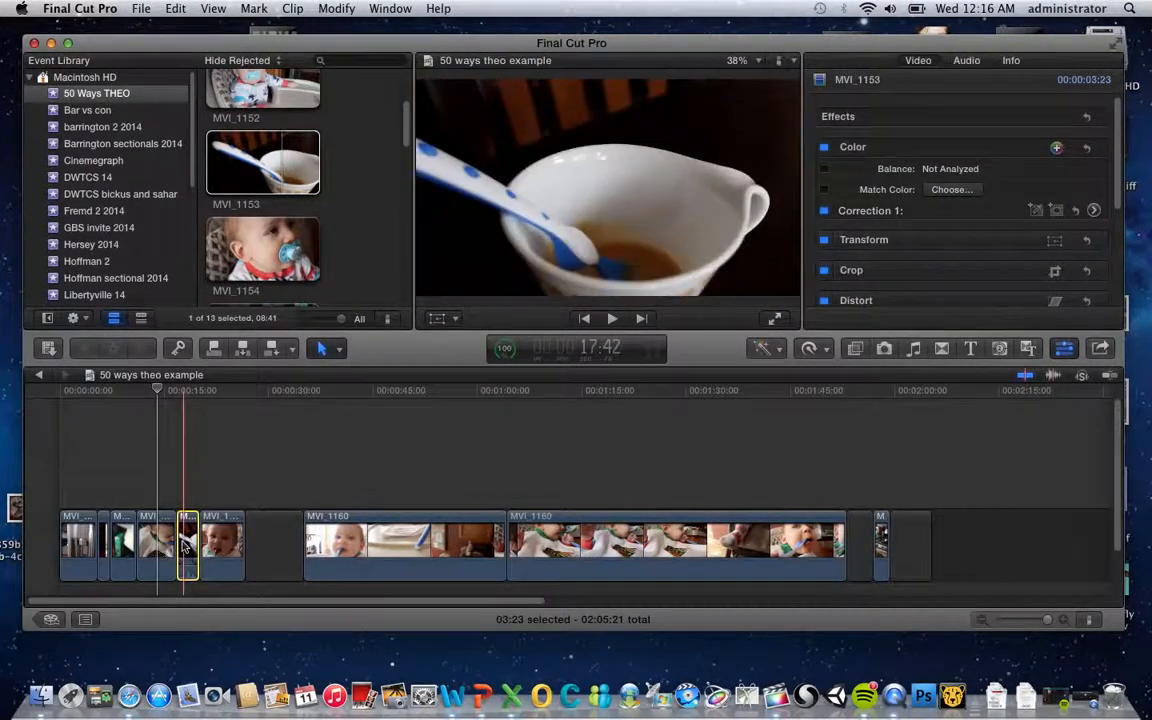
left_click(123, 472)
key("space")
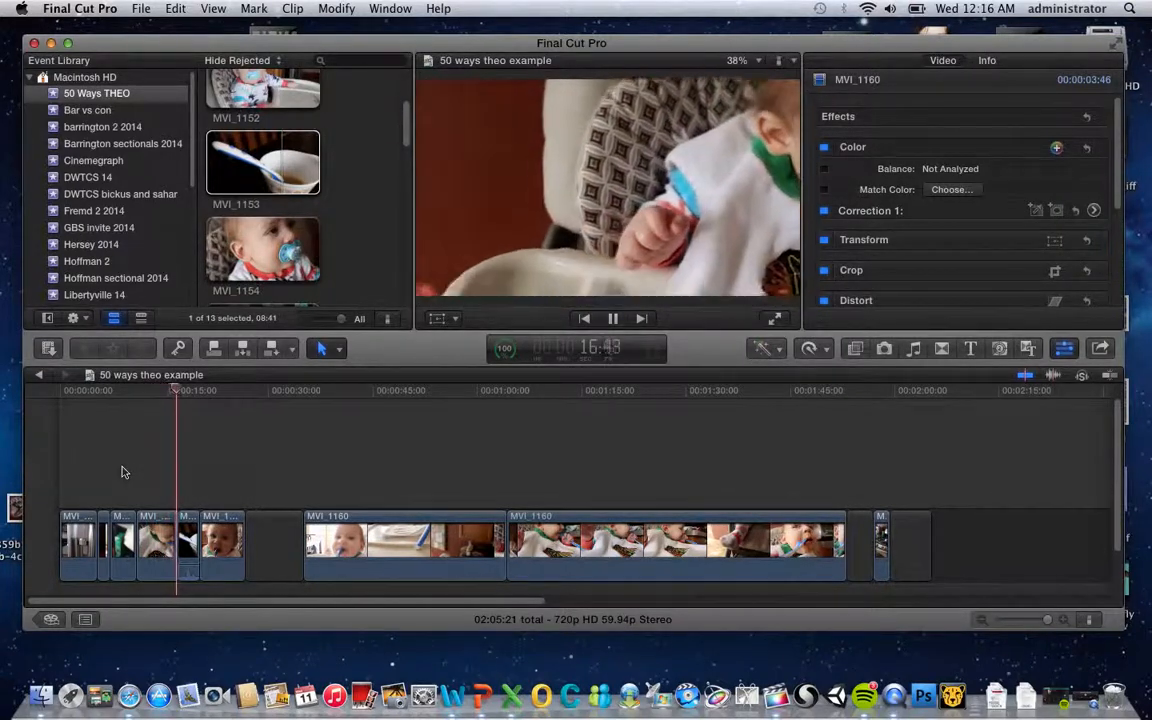
key("space")
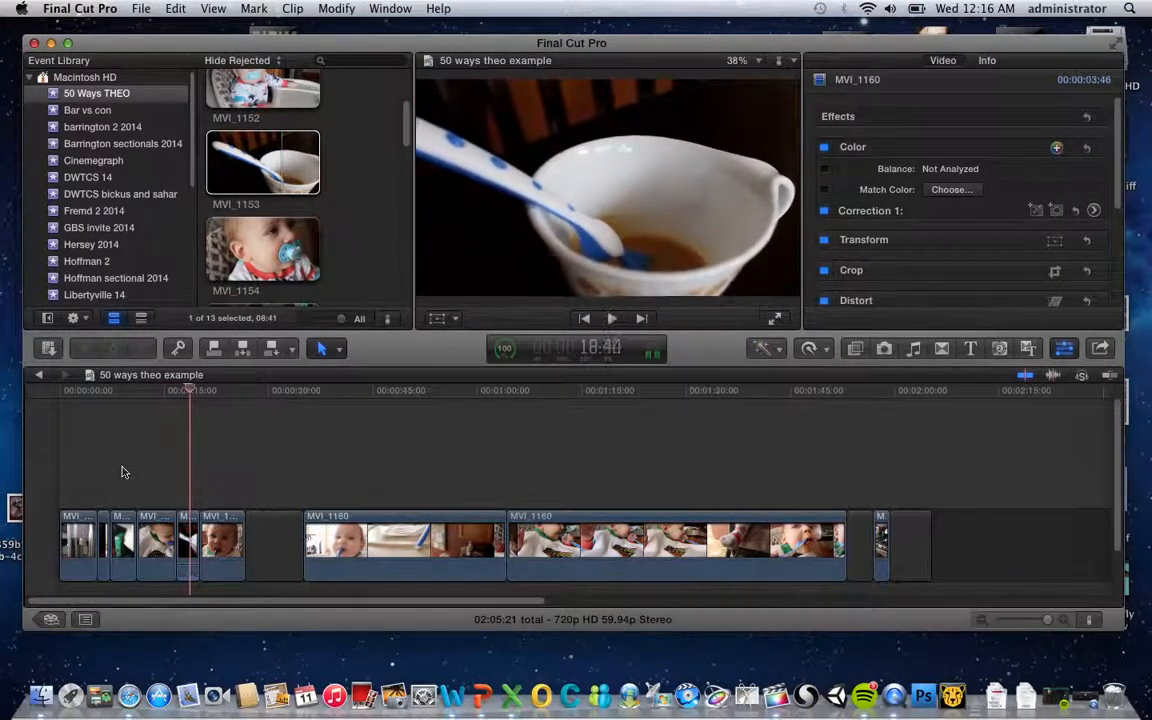
Detach and delete the audio of the MVI_1153 clip and play back the section around it
right_click(191, 526)
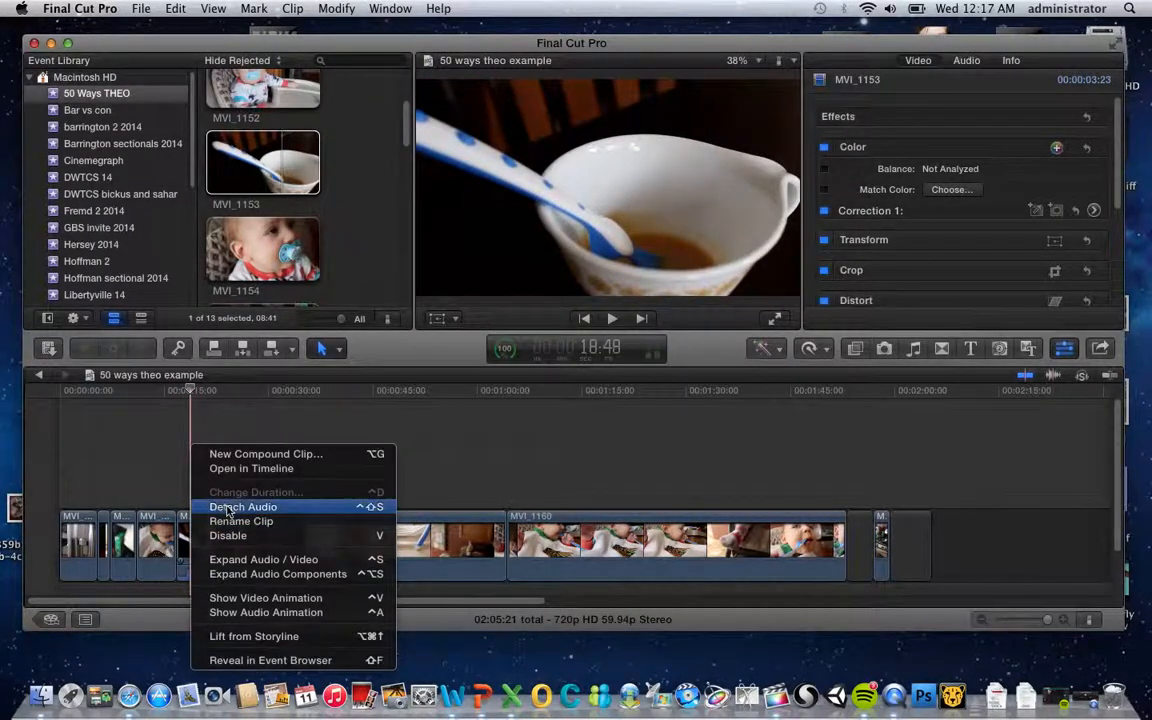
left_click(231, 508)
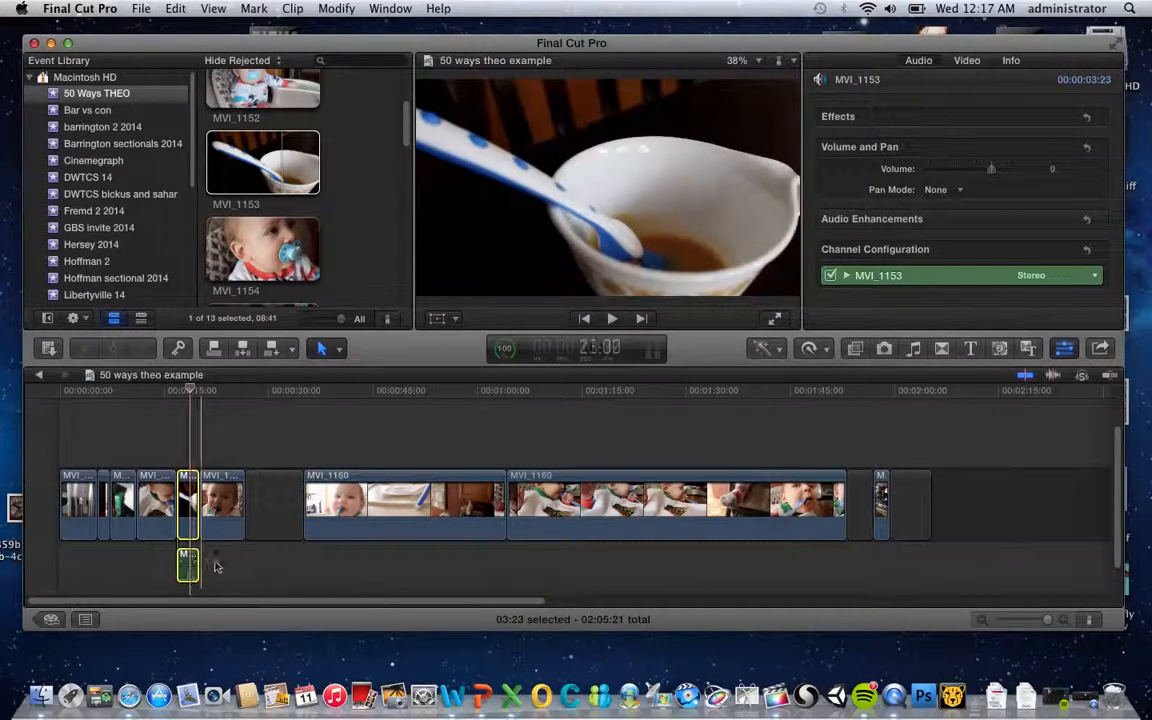
left_click(208, 568)
left_click(192, 564)
key("Delete")
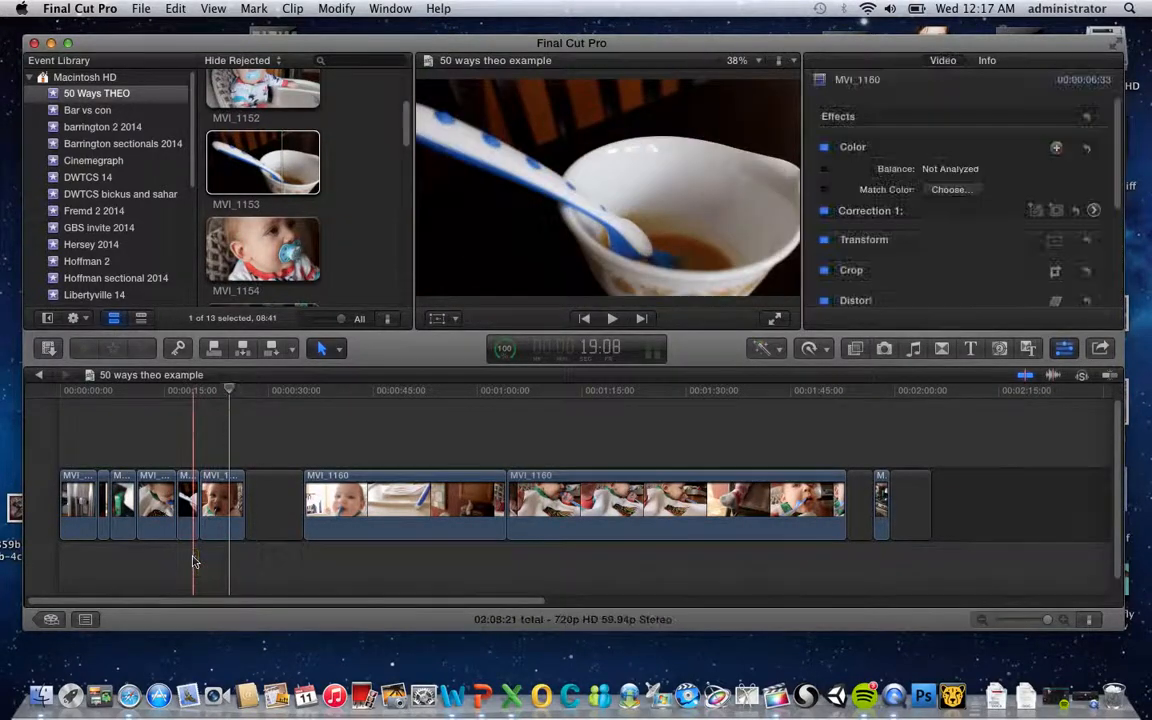
left_click(142, 442)
key("space")
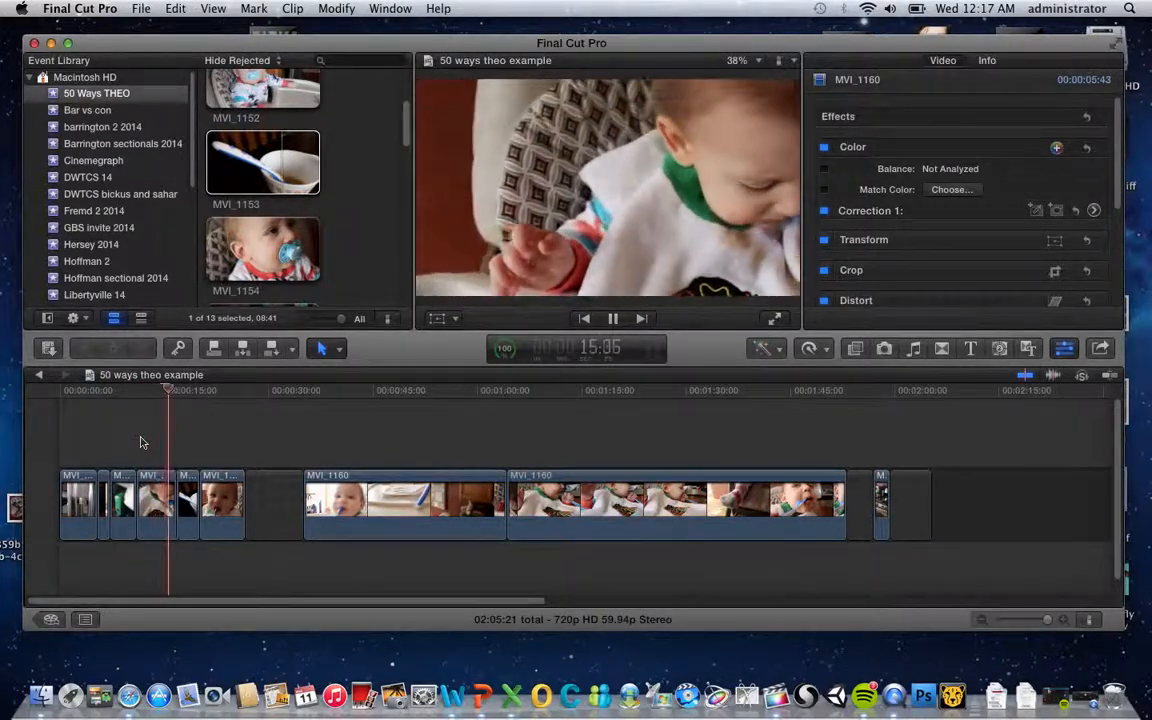
left_click(613, 318)
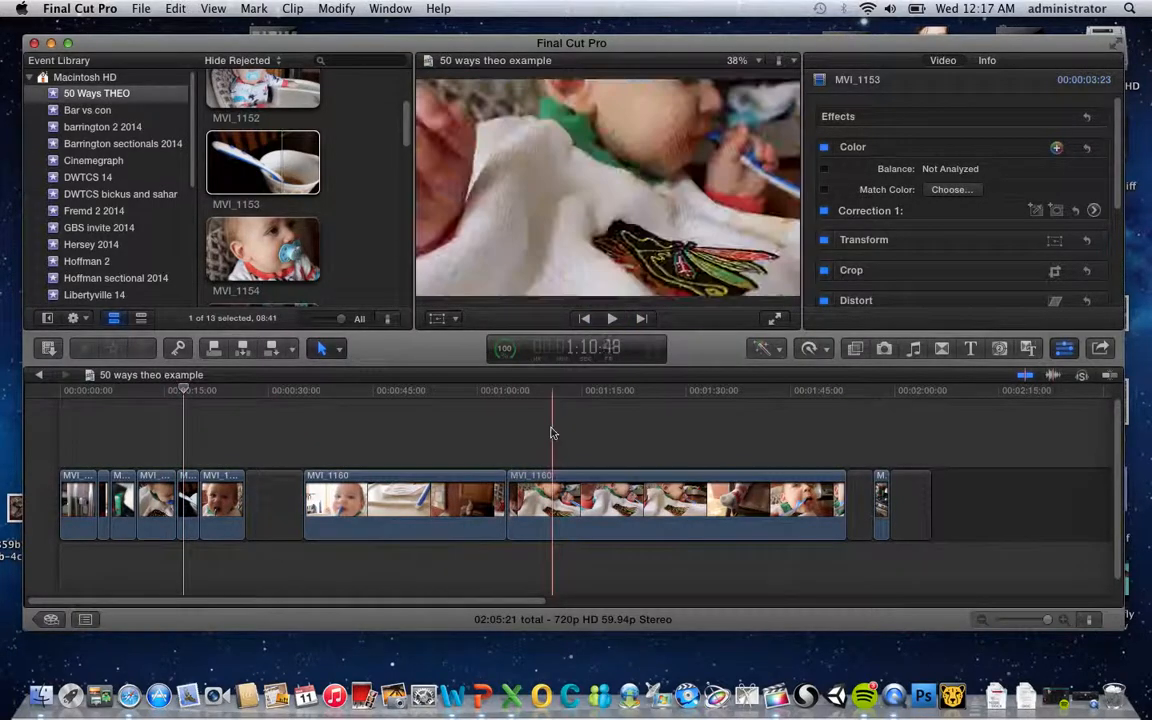
Add a Directional transition between the third and fourth clips and preview it
left_click(941, 348)
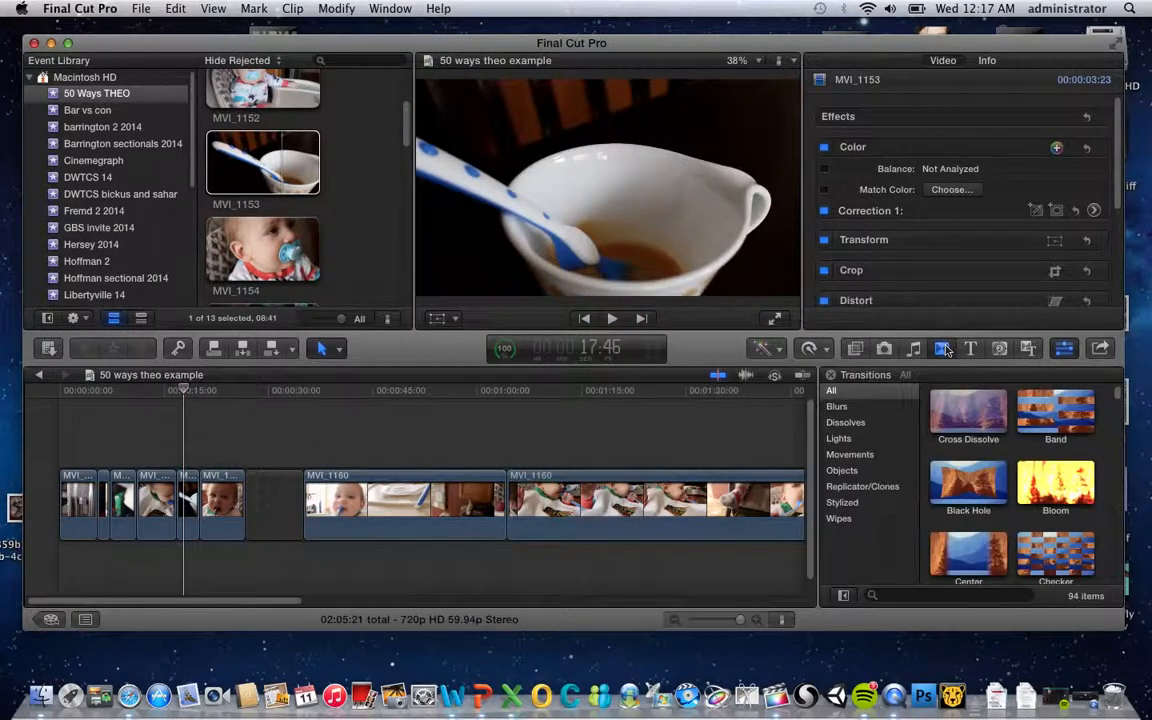
scroll(1020, 490, "down", 5)
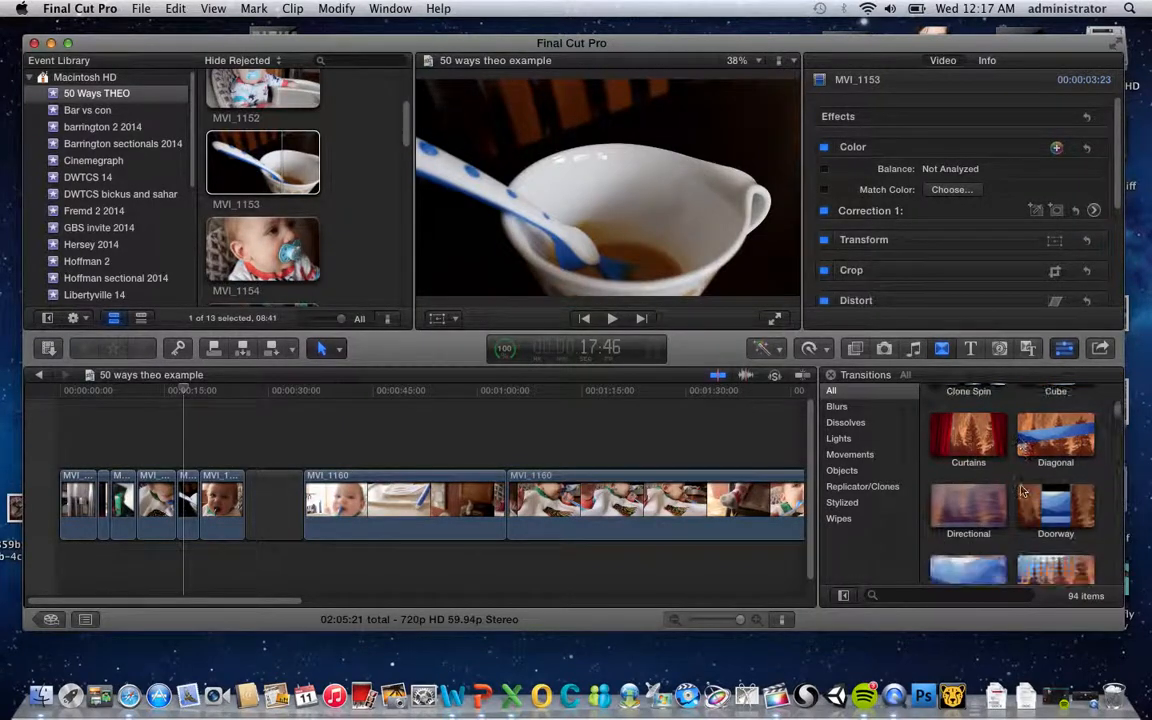
scroll(1022, 490, "down", 2)
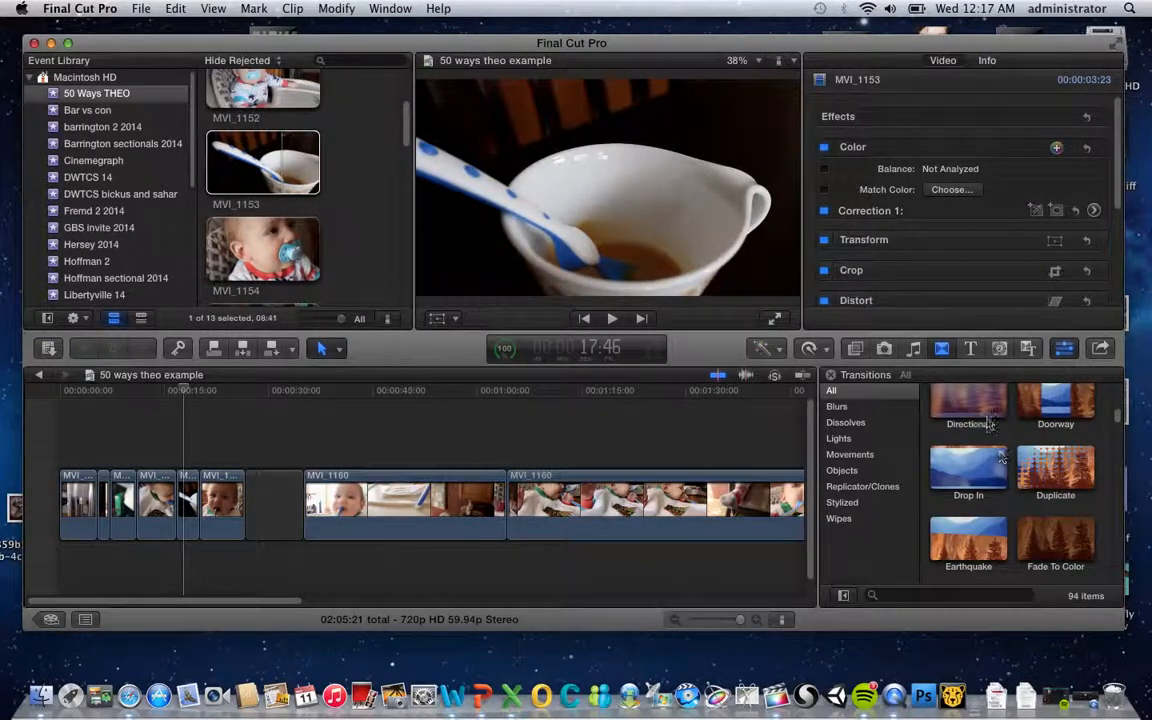
left_click_drag(977, 408, 116, 505)
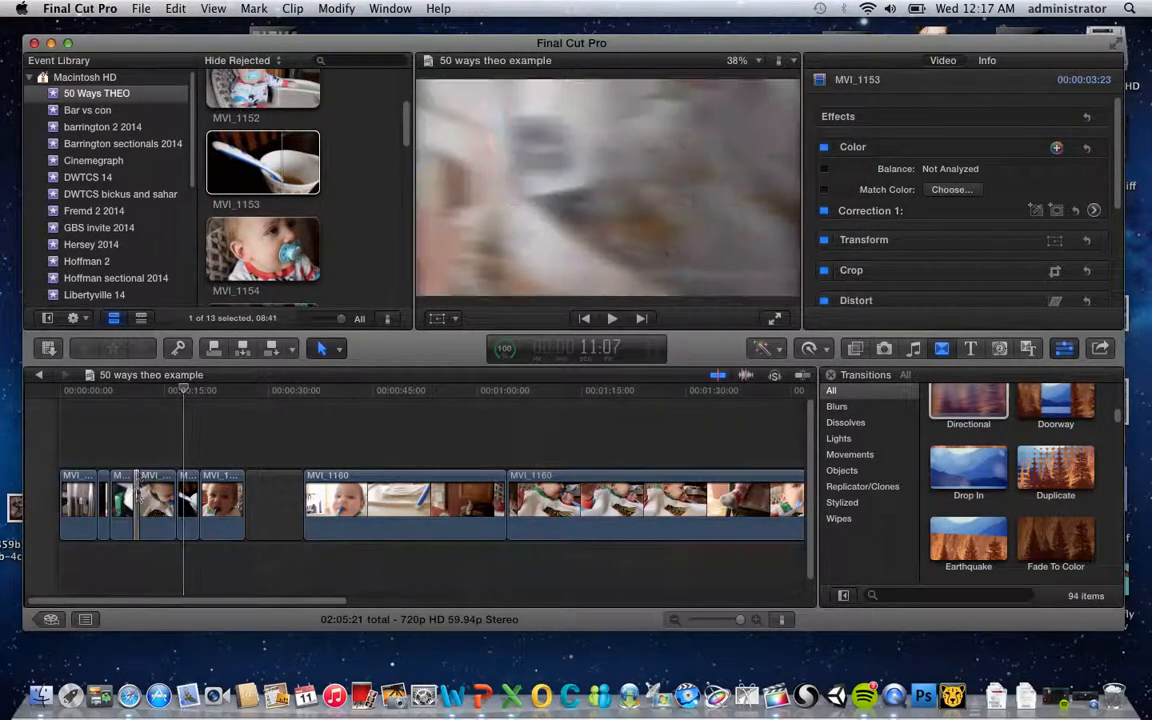
left_click(122, 398)
key("space")
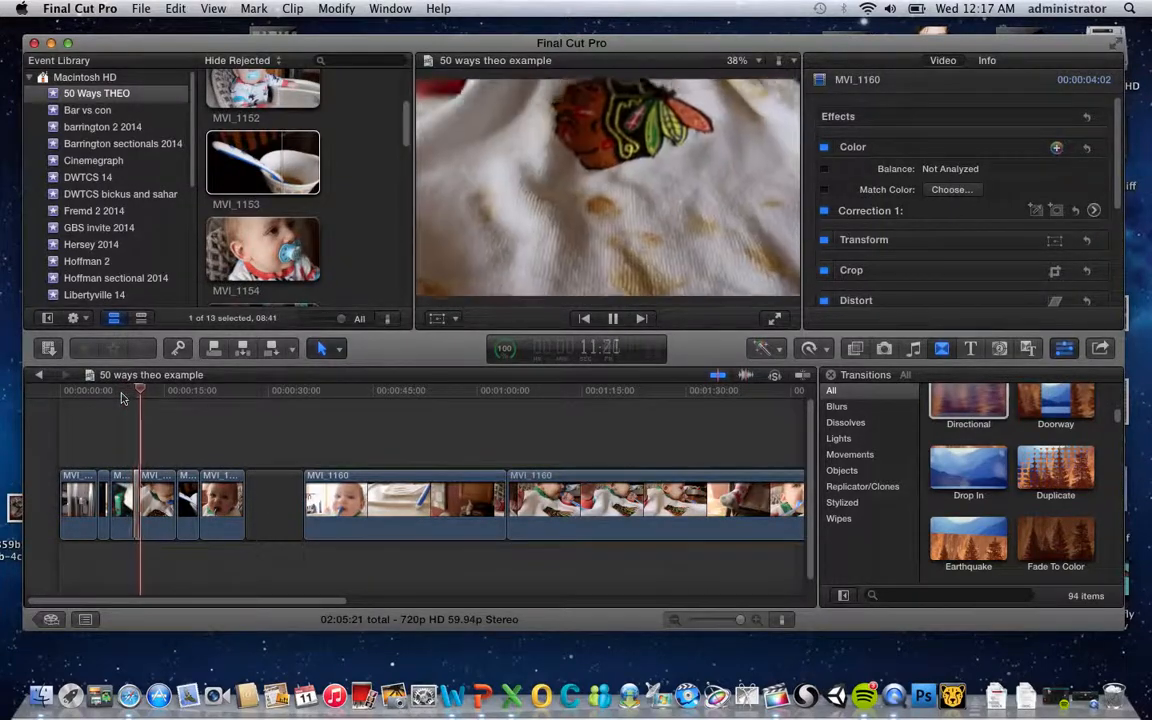
key("space")
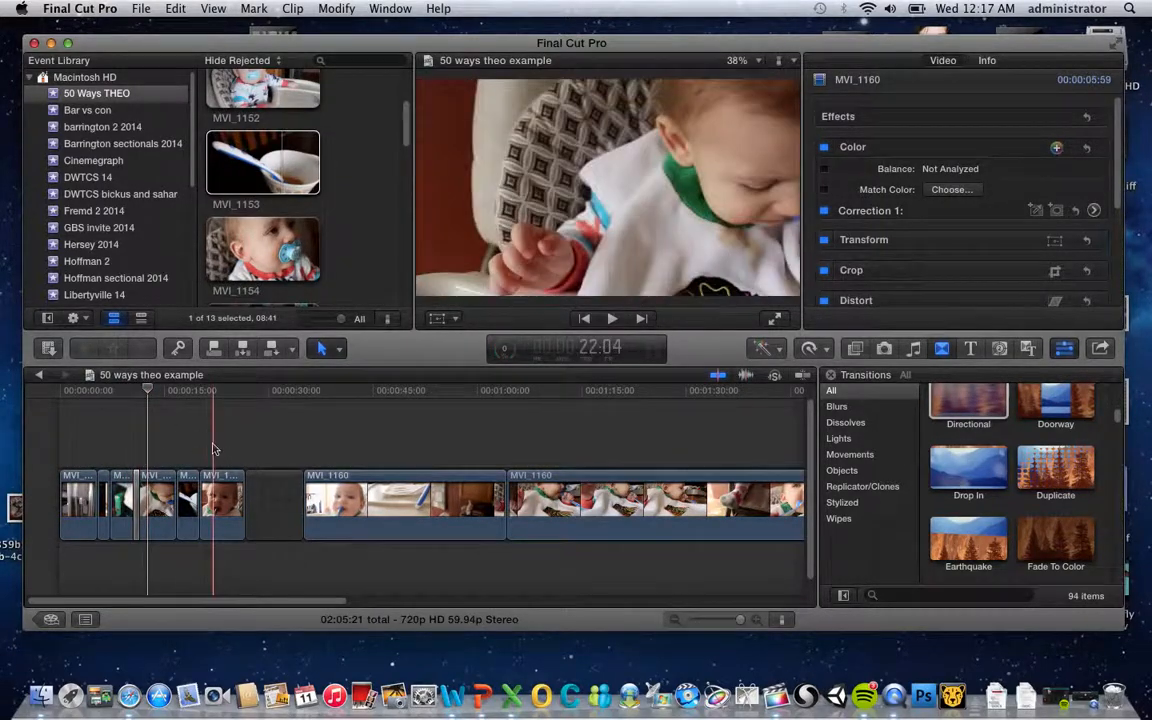
Lengthen the Directional transition to 3:32 in the Precision Editor, close the editor and play back the transition
mouse_move(738, 620)
left_mouse_down()
mouse_move(720, 620)
mouse_move(732, 620)
left_mouse_up()
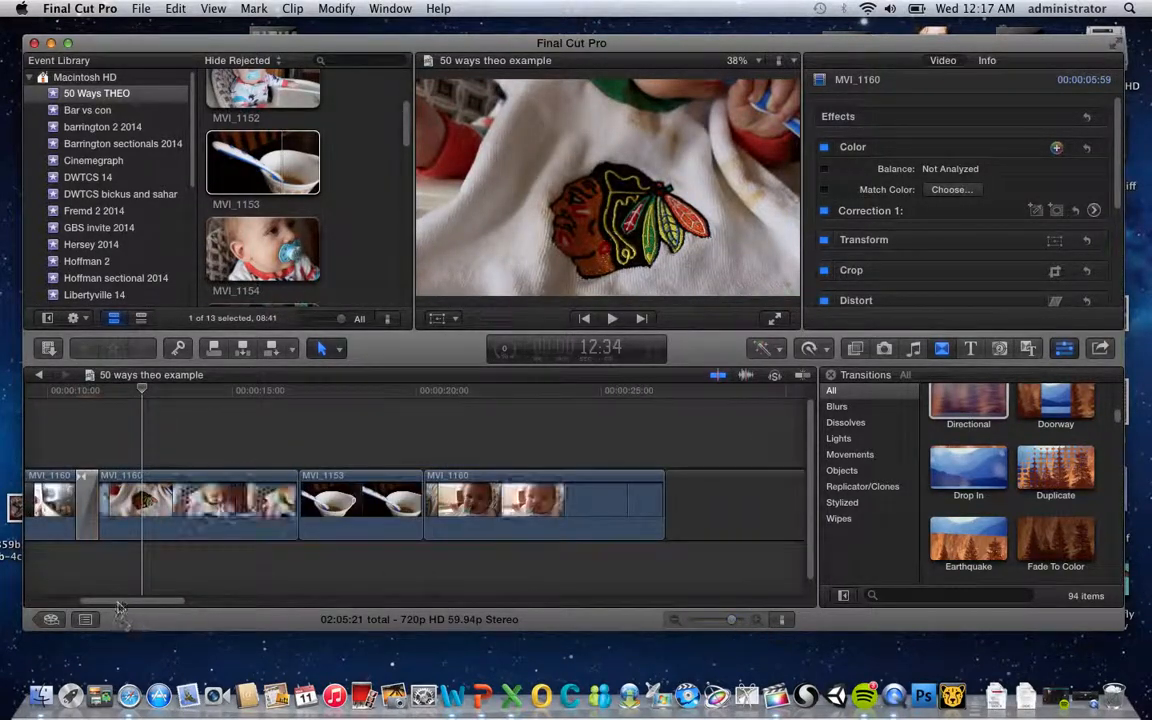
left_click_drag(102, 602, 45, 602)
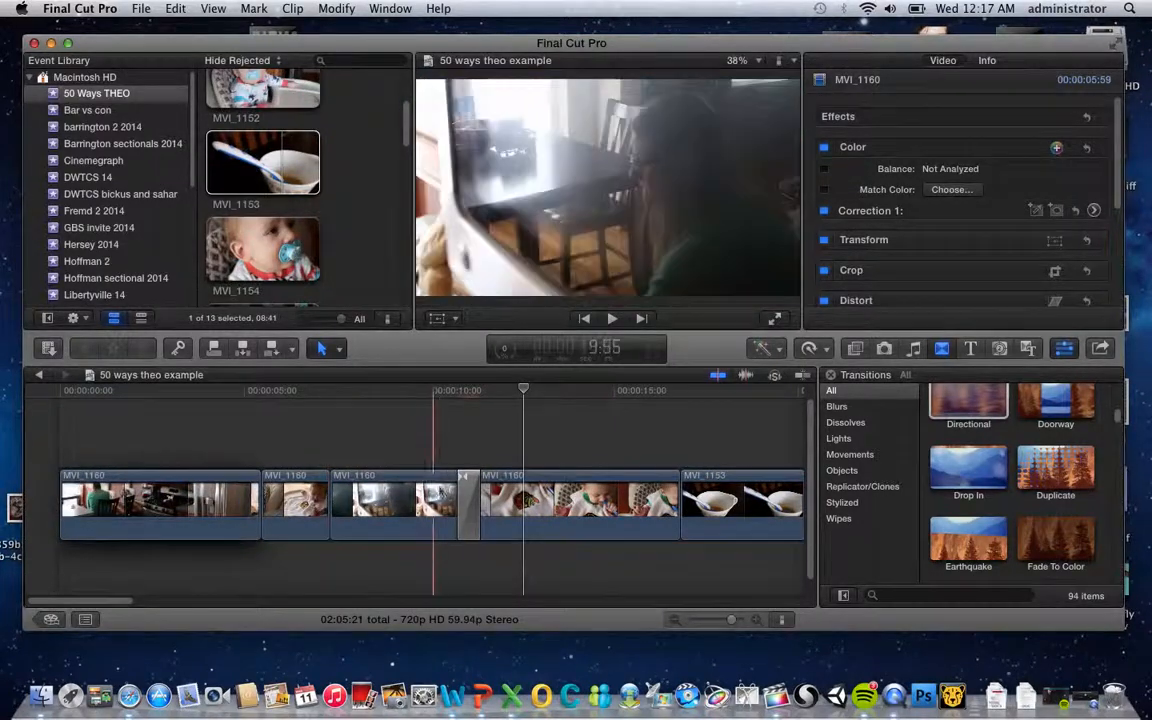
left_click(468, 481)
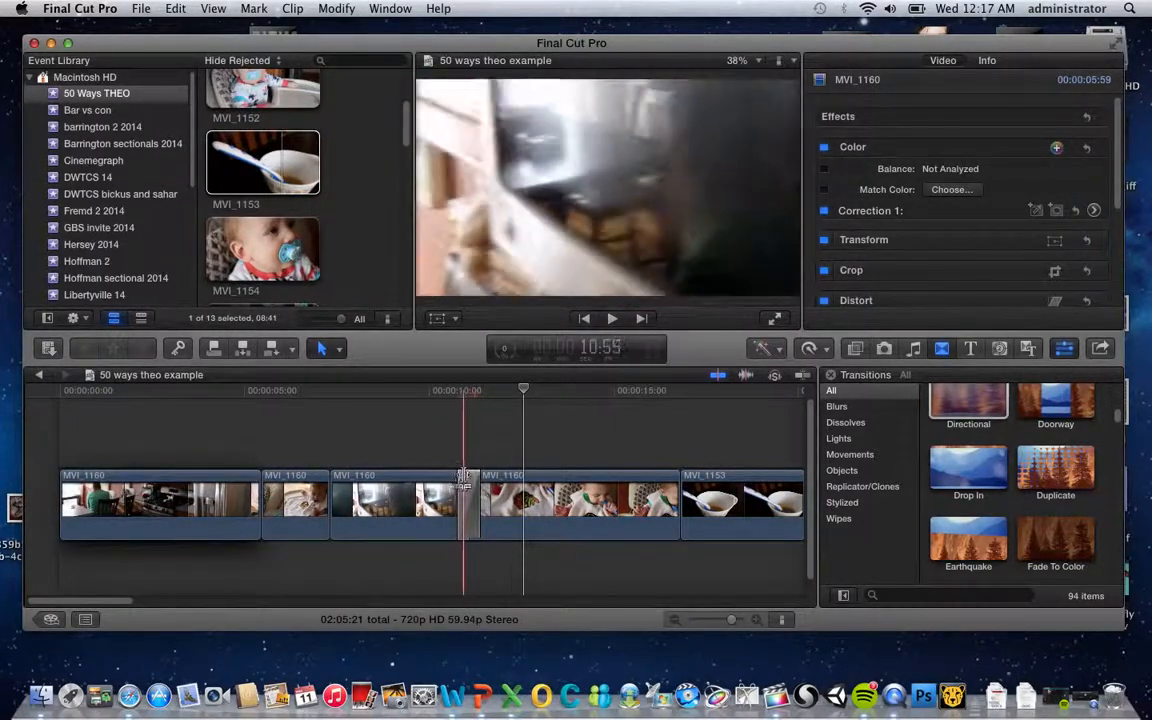
double_click(468, 481)
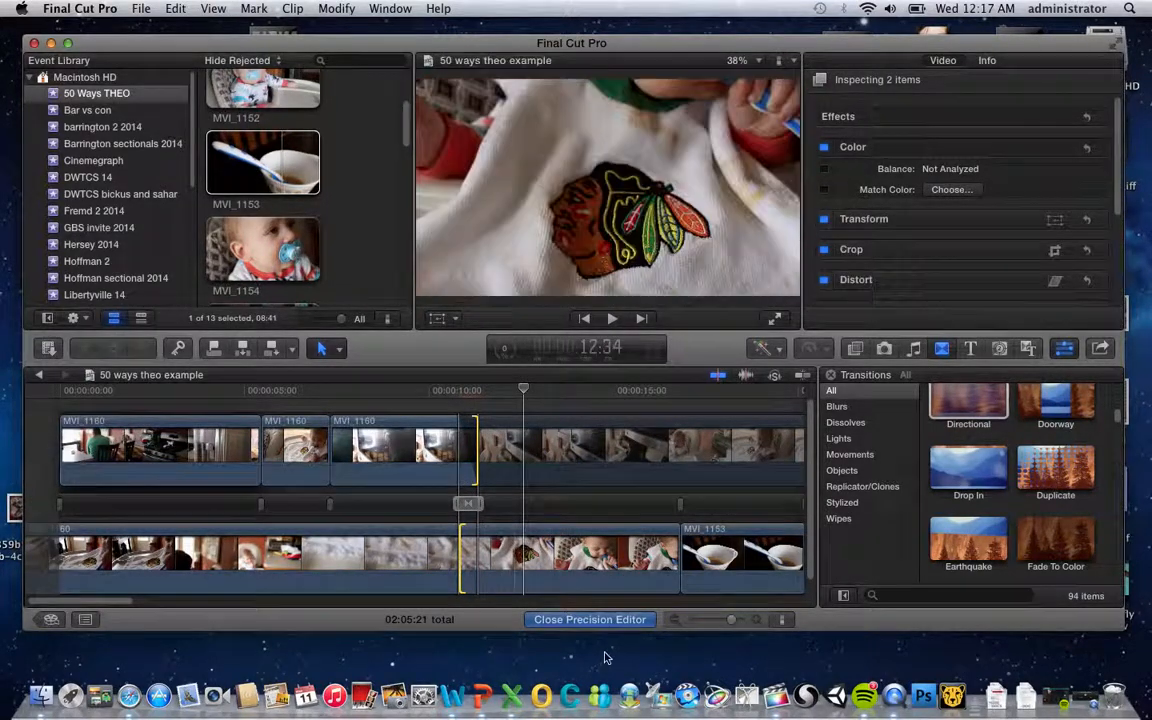
left_click(482, 503)
left_click_drag(482, 503, 592, 512)
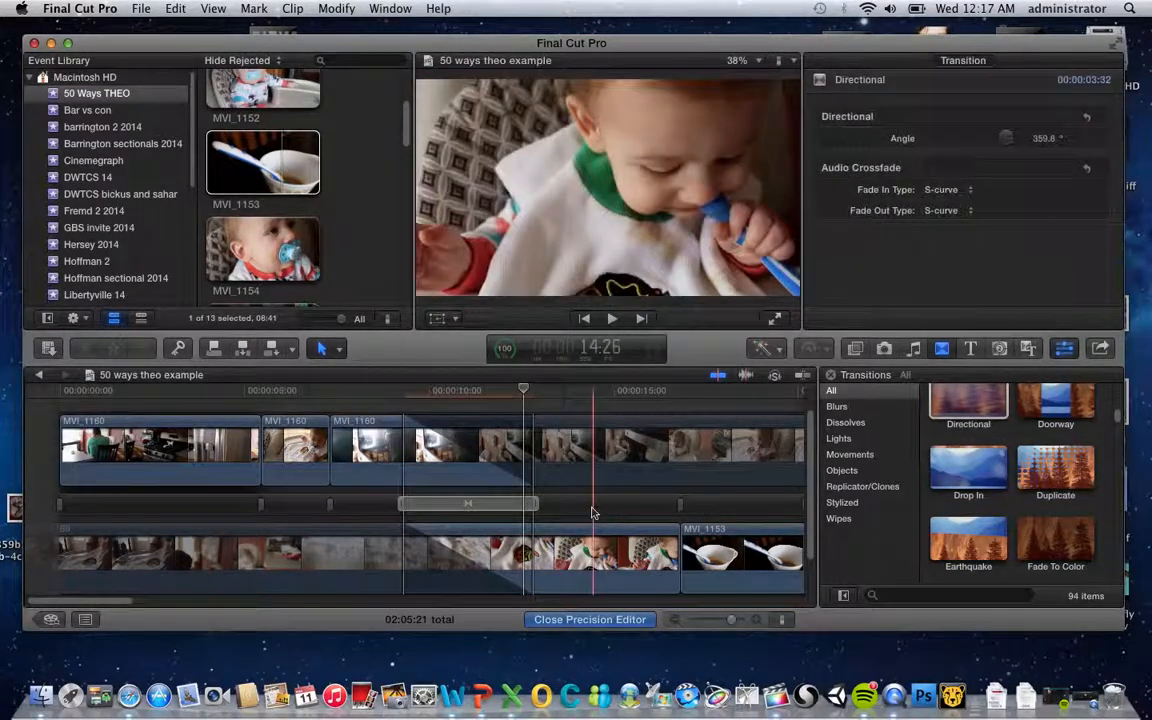
key("Escape")
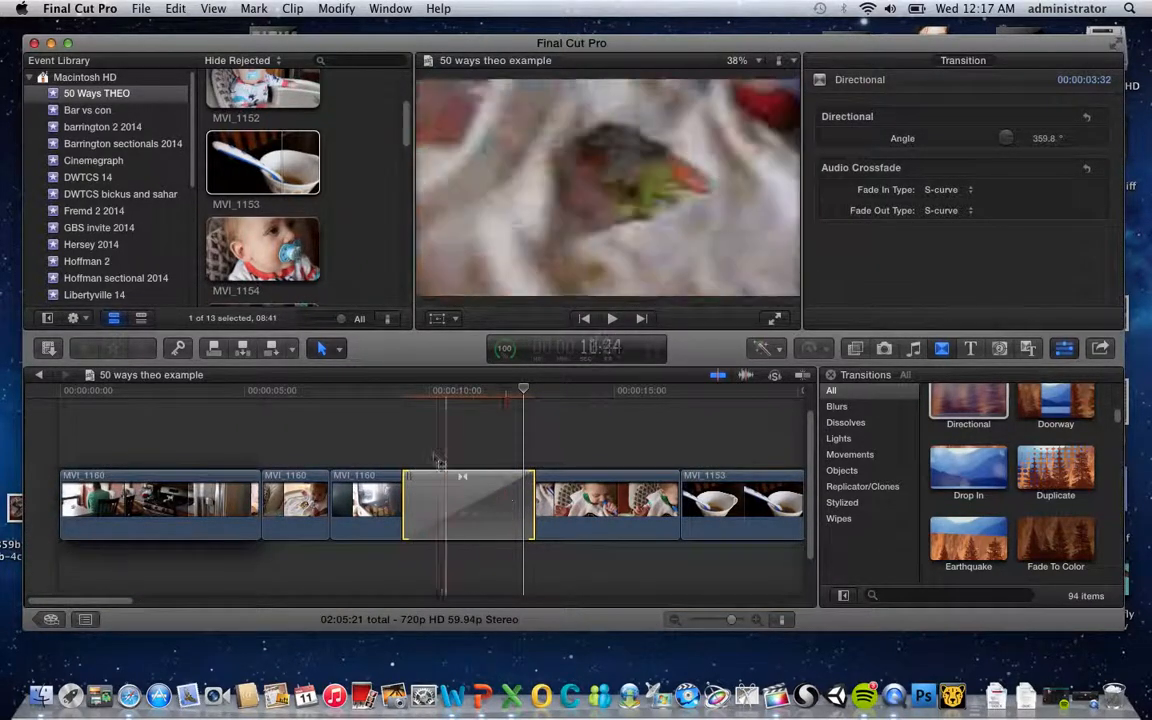
left_click(438, 478)
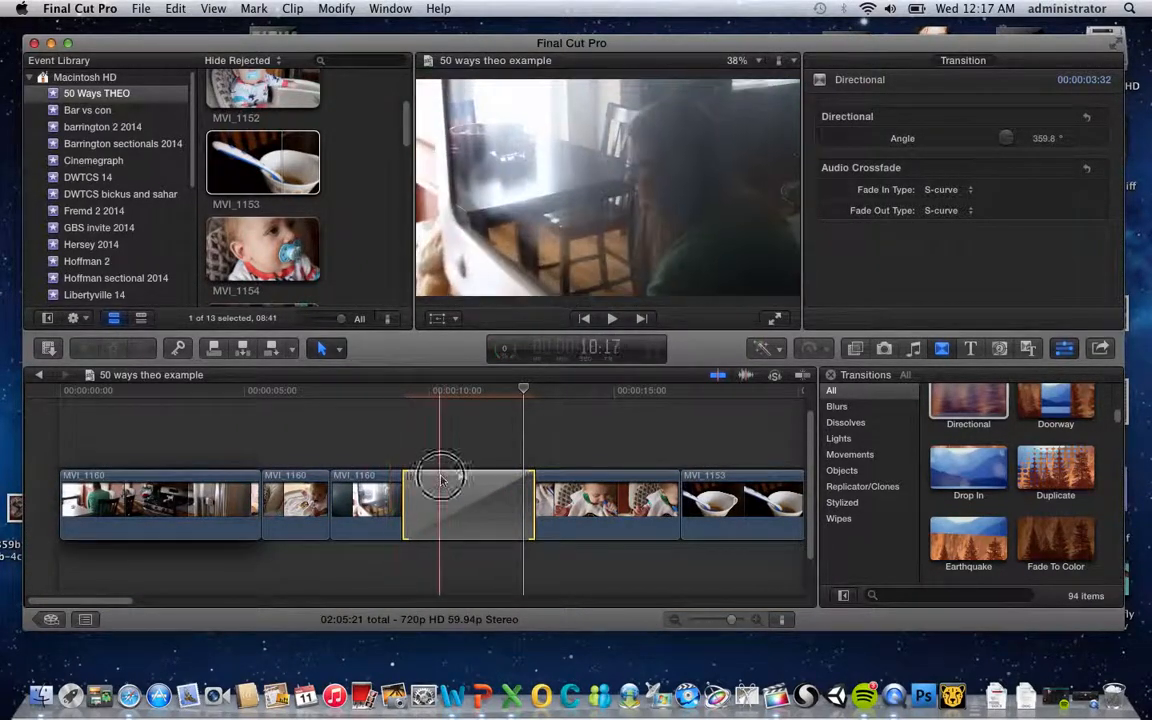
left_click(386, 398)
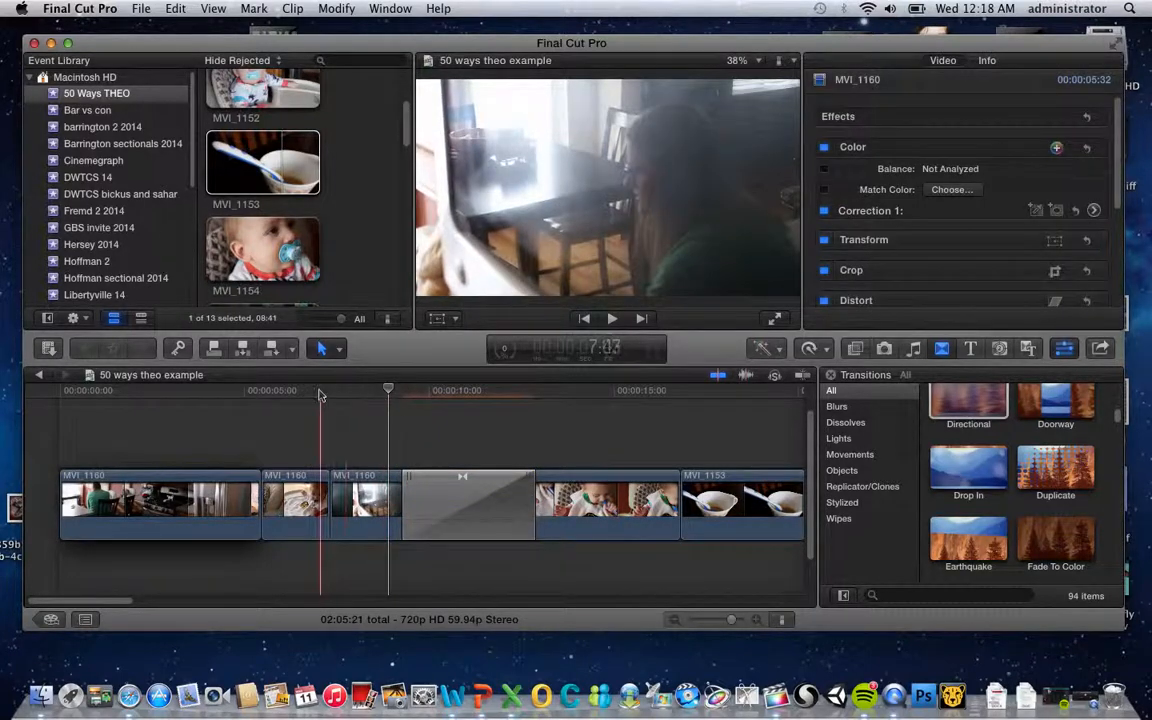
key("space")
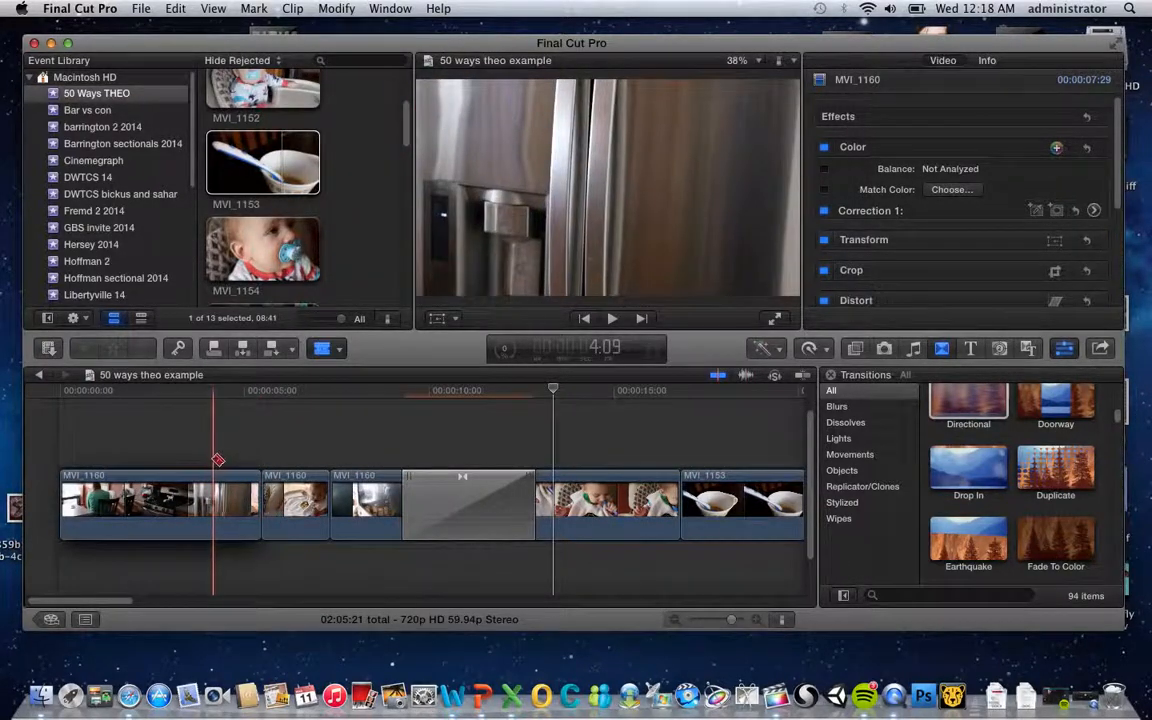
Blade the first clip at about 4 seconds and delete the piece after the cut
left_click(216, 506)
key("a")
left_click(246, 501)
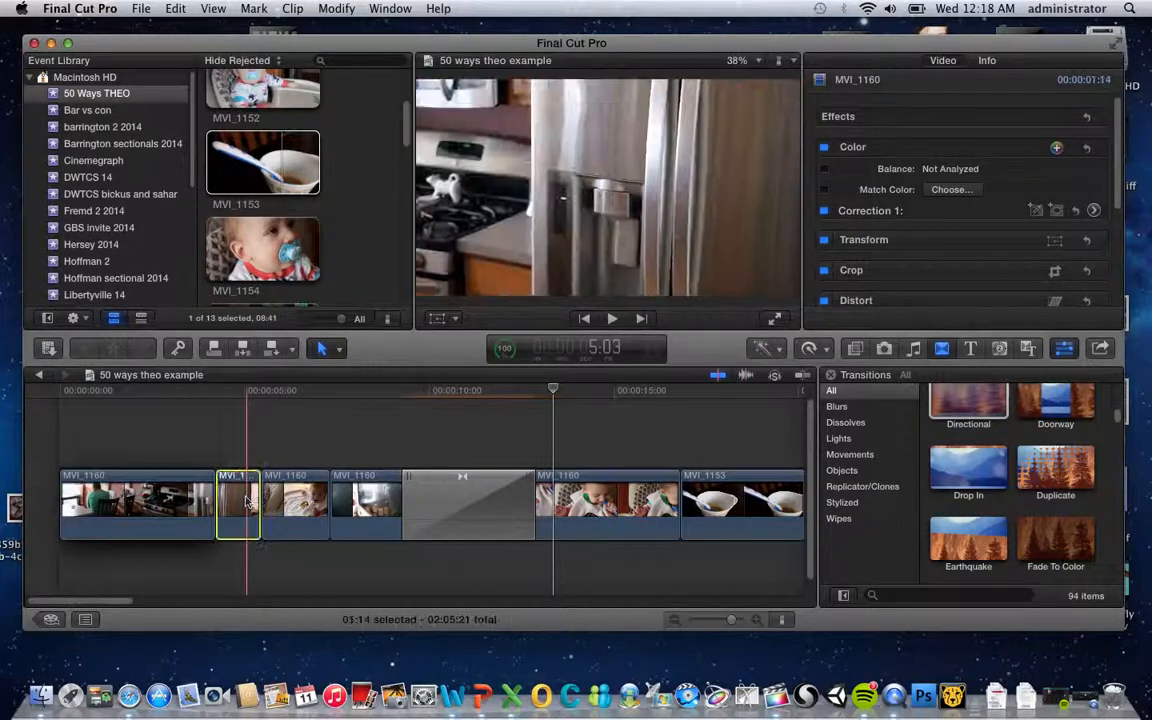
key("Delete")
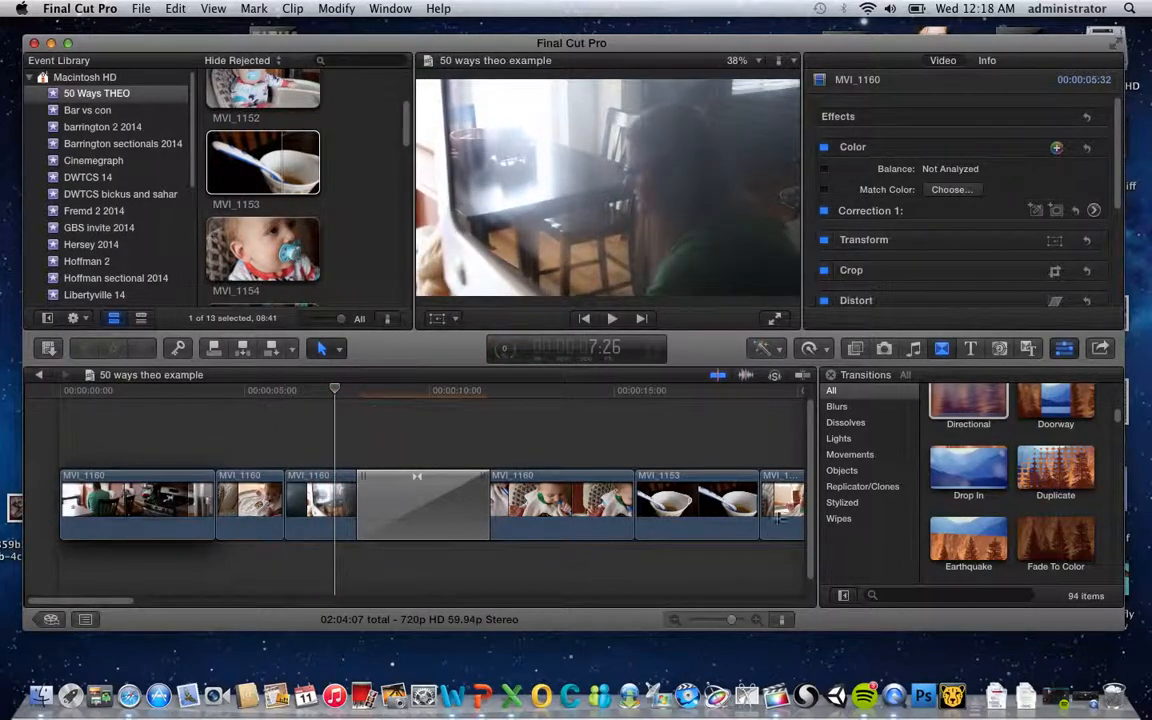
Add a Gaussian transition between the first and second clips and preview it
scroll(1076, 467, "down", 3)
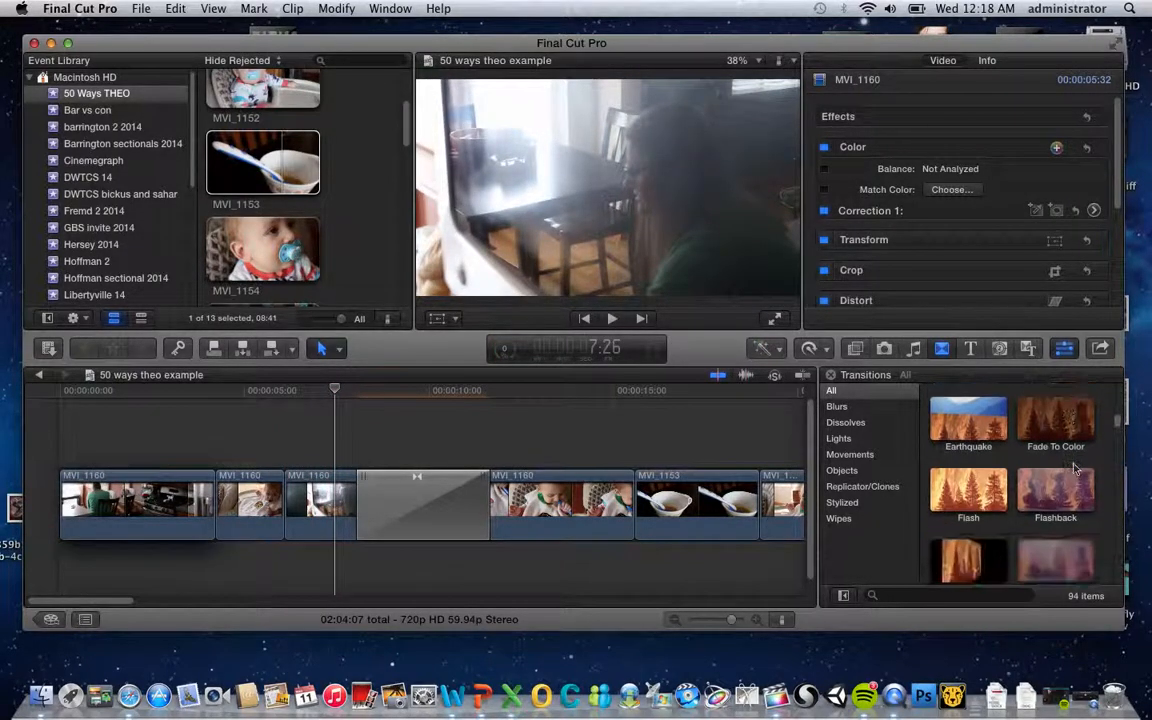
left_click_drag(1055, 510, 208, 505)
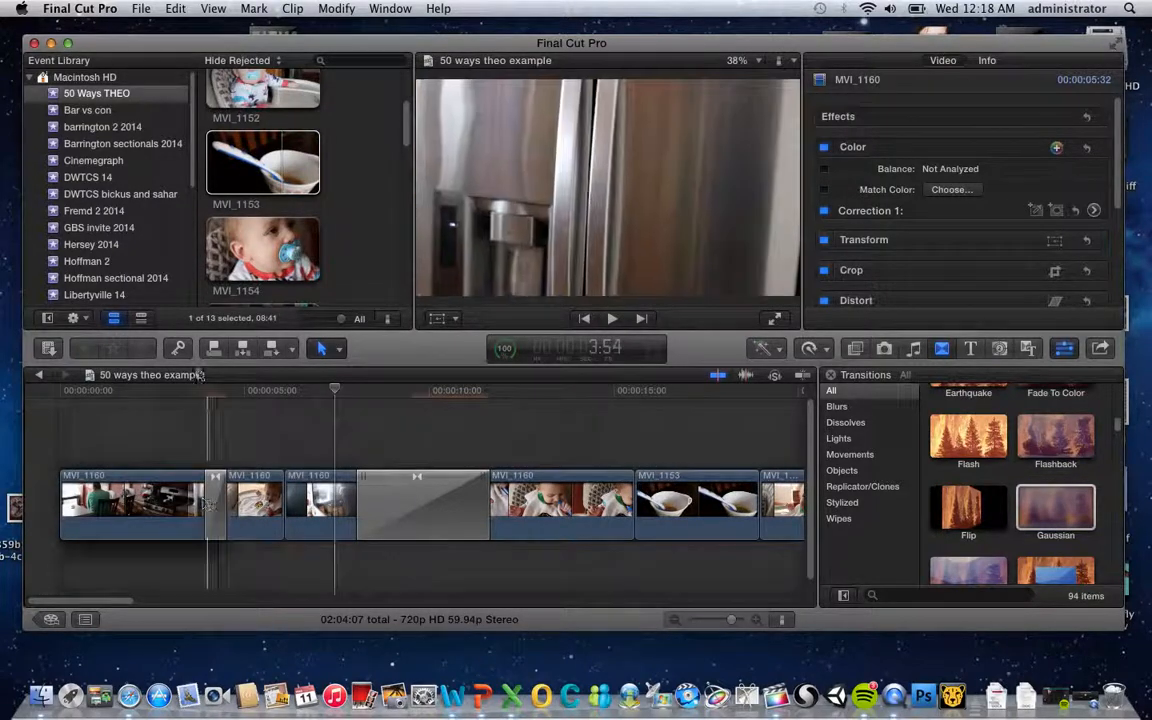
key("space")
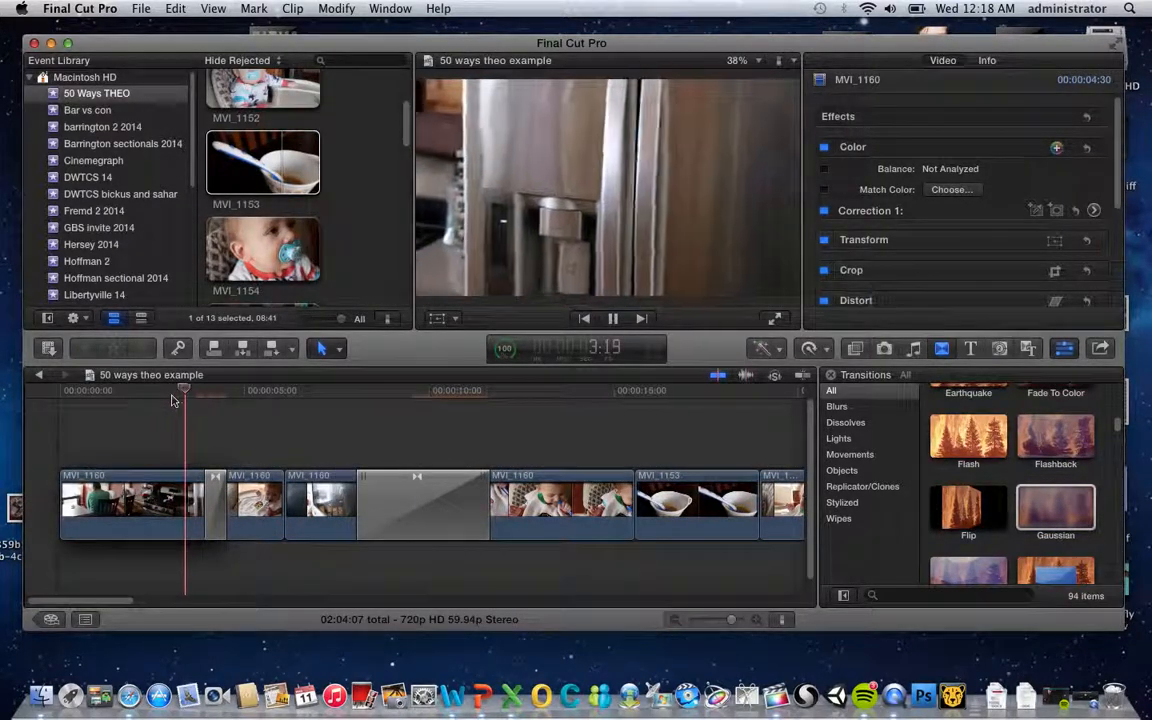
key("space")
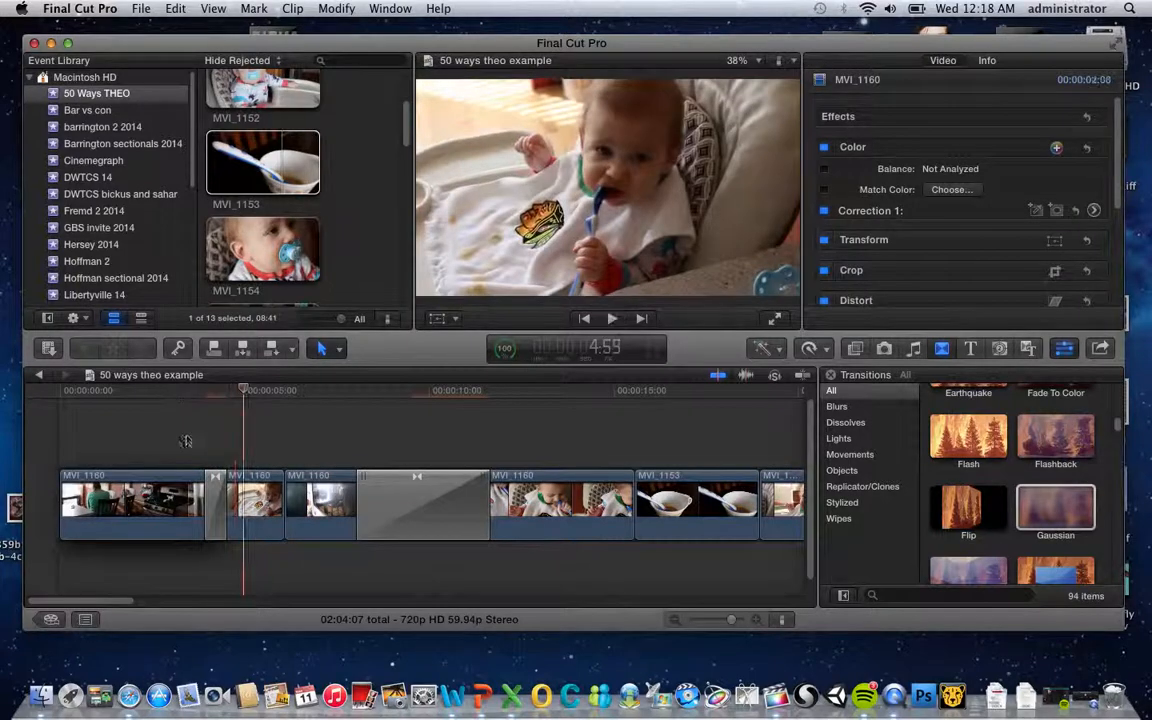
Lengthen the Gaussian transition to about 3 seconds in the Precision Editor and play back the opening
double_click(215, 480)
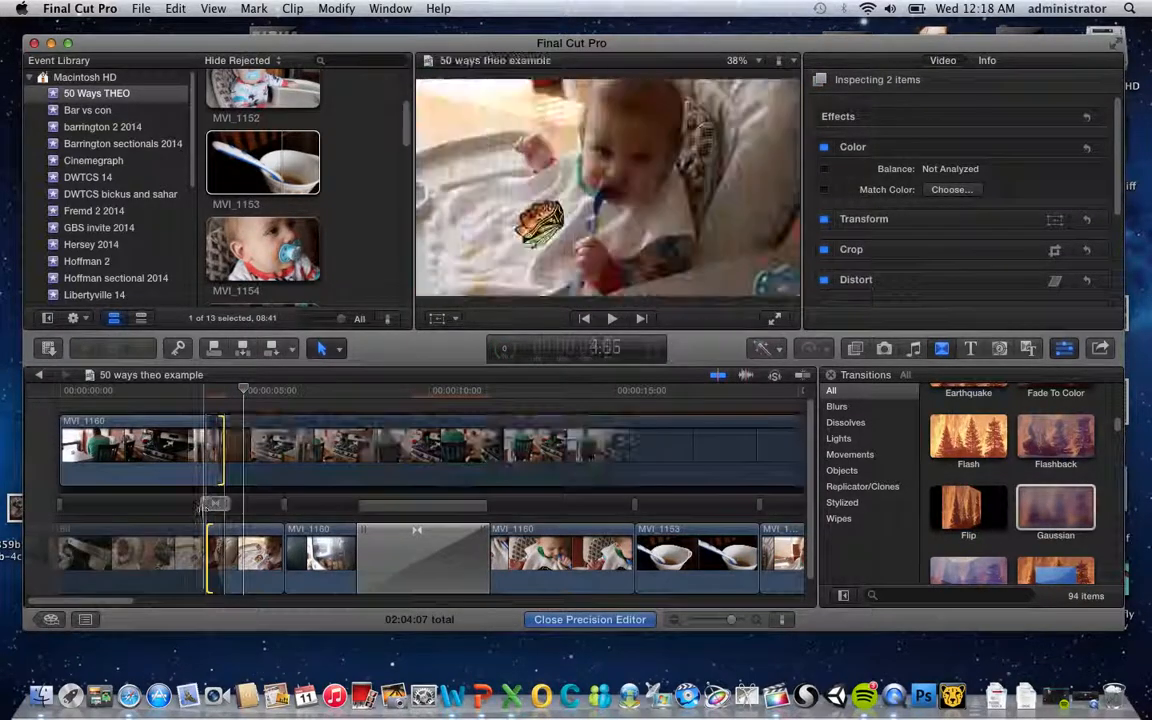
left_click_drag(165, 501, 120, 505)
double_click(215, 504)
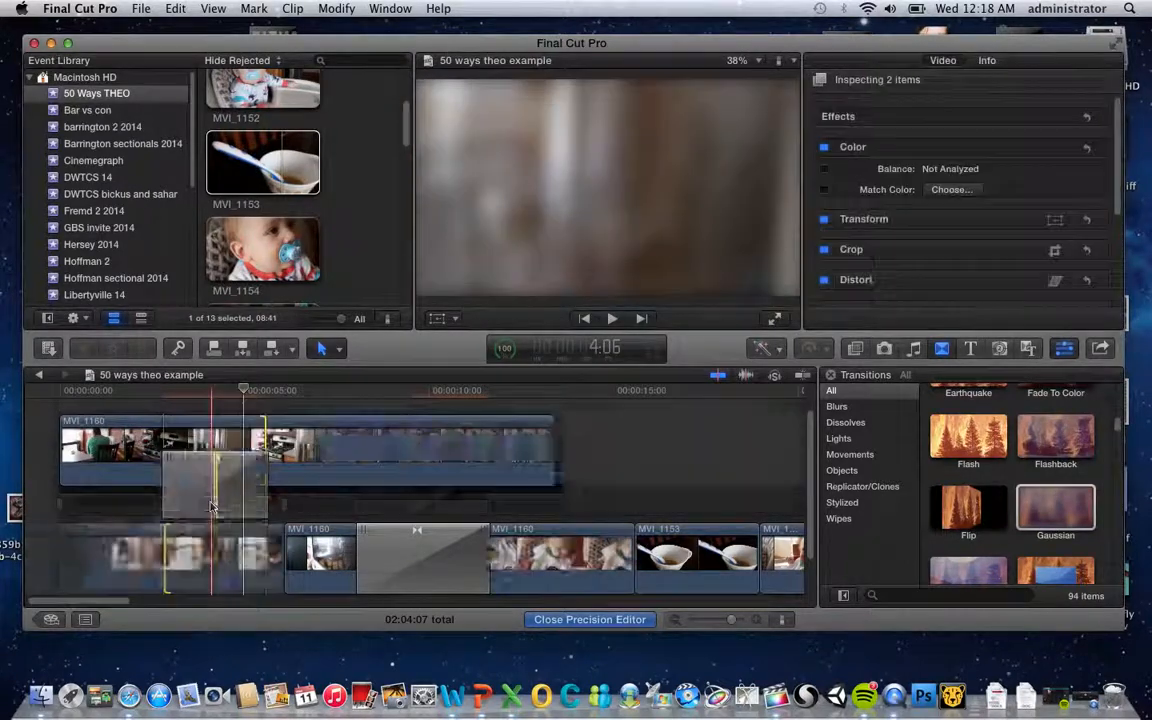
left_click(146, 396)
key("space")
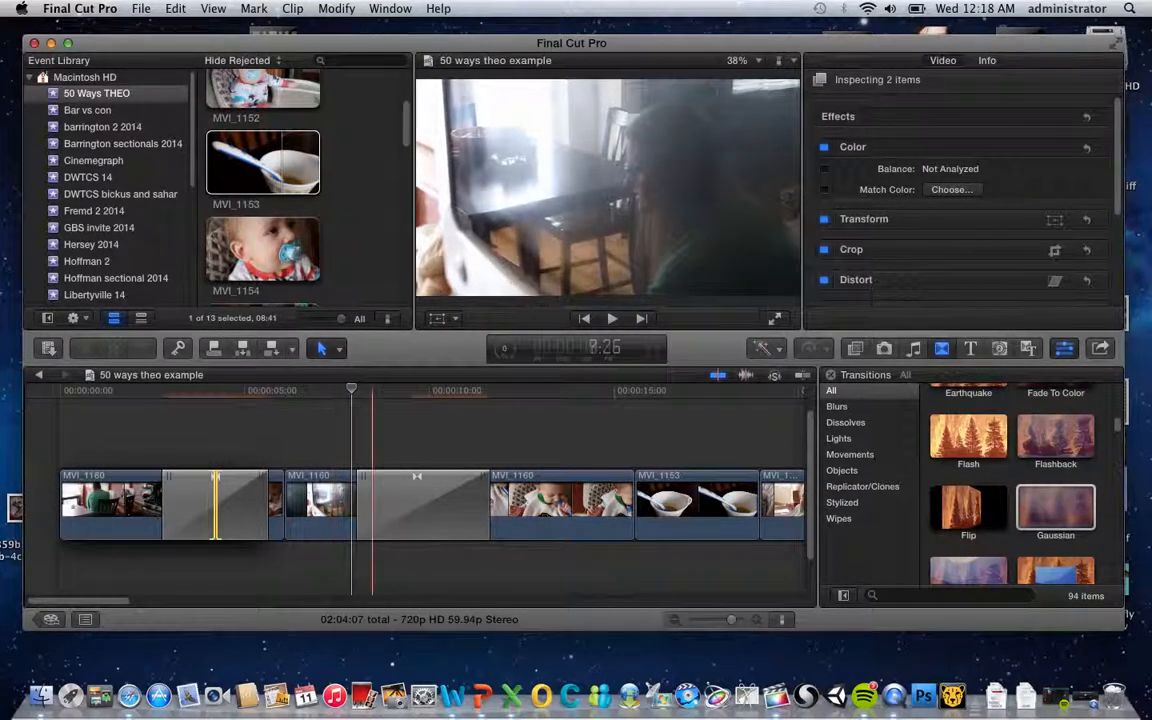
right_click(899, 696)
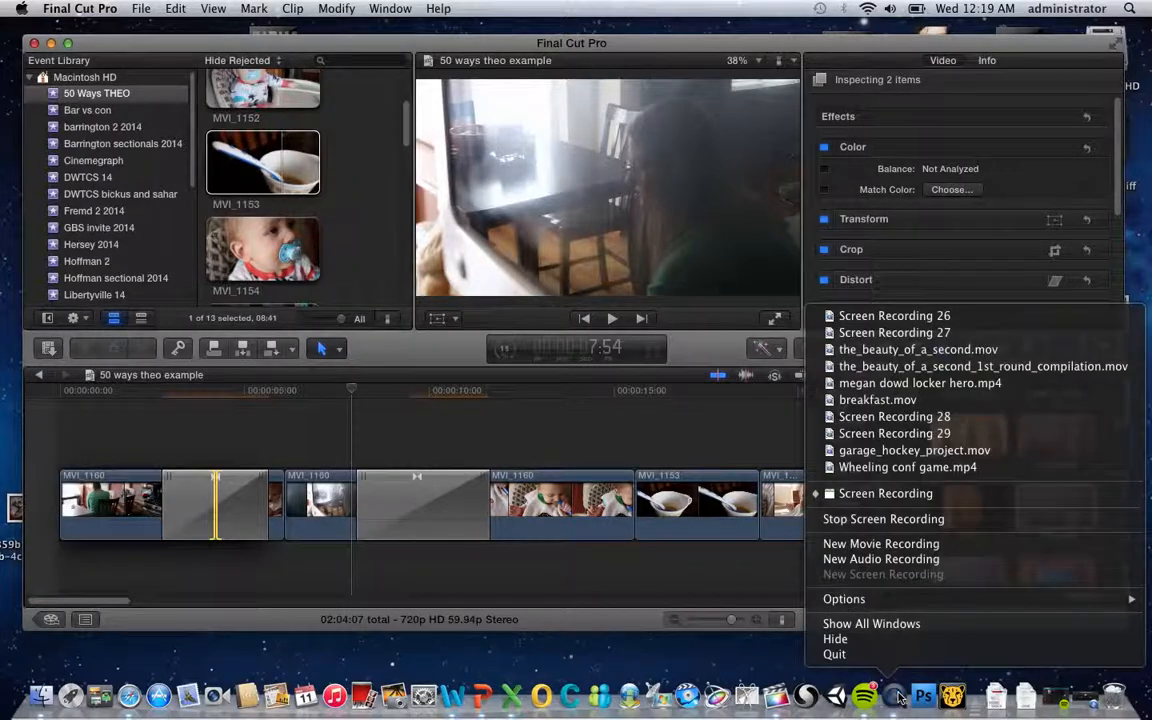